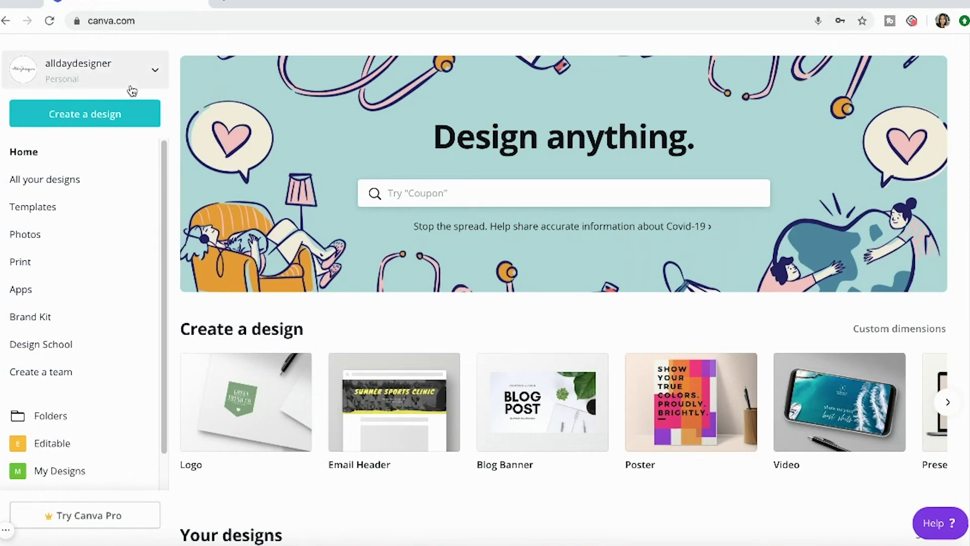
# - Create a new blank design with custom dimensions of 8 × 10 in
pyautogui.click(895, 331)
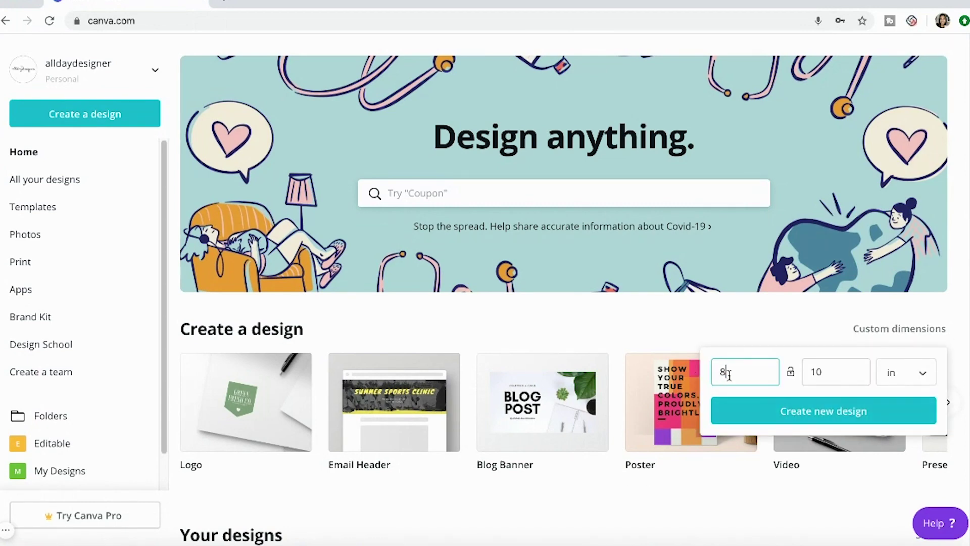
pyautogui.click(813, 411)
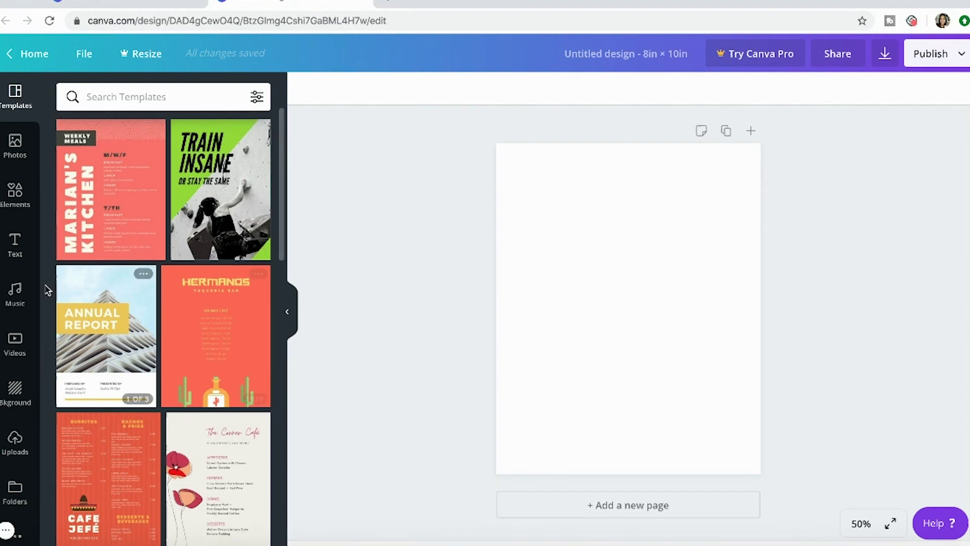
# - Add a heading that reads "Welcome" and move it near the top of the page
pyautogui.click(11, 247)
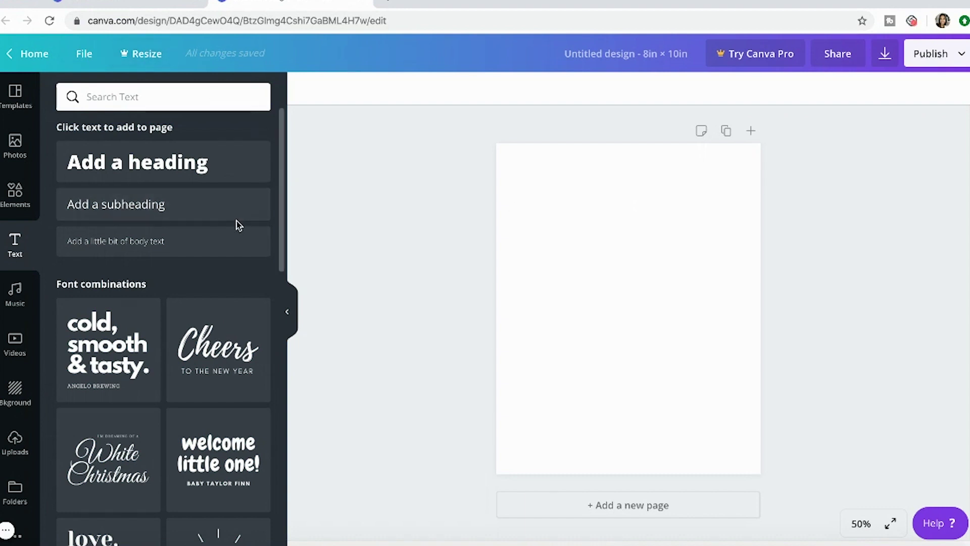
pyautogui.click(193, 178)
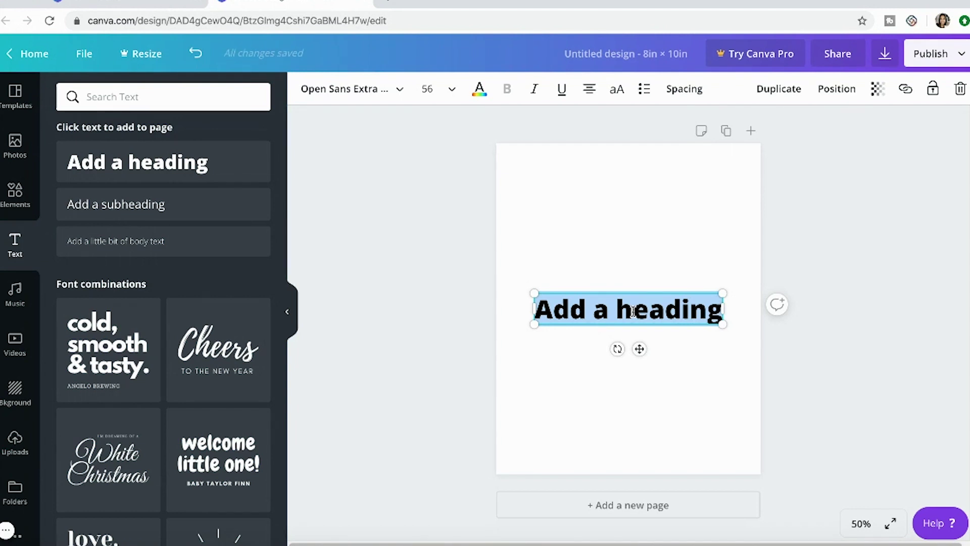
pyautogui.write('Welcome')
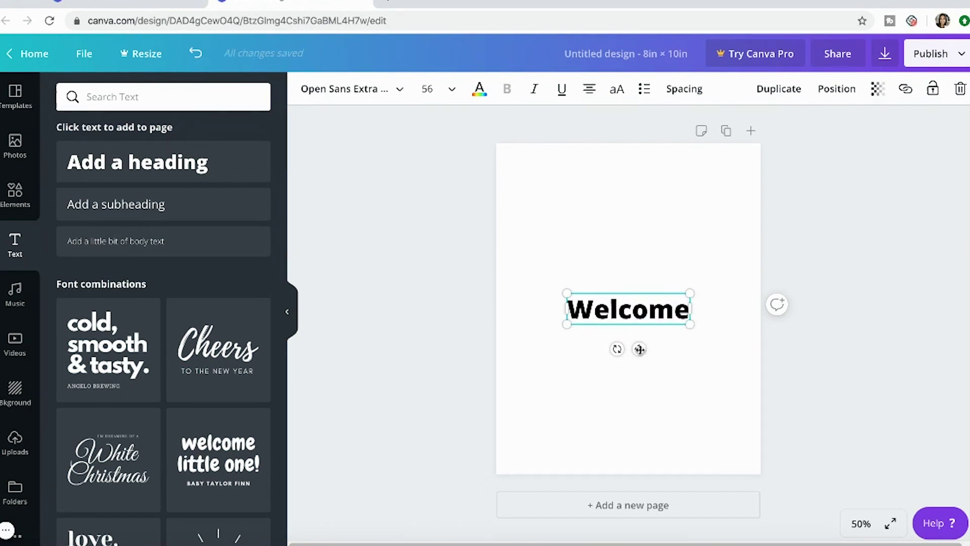
pyautogui.moveTo(639, 349); pyautogui.dragTo(639, 227)
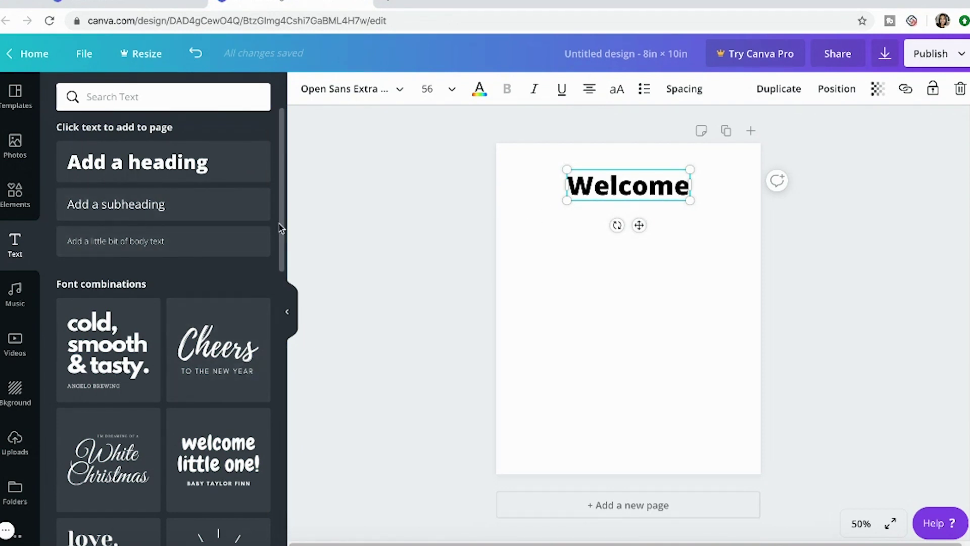
# - Add the "A GIFT just for you" font combination to the page and delete the bold "Welcome" heading
pyautogui.moveTo(277, 225); pyautogui.dragTo(268, 384)
pyautogui.scroll(-4, 268, 383)
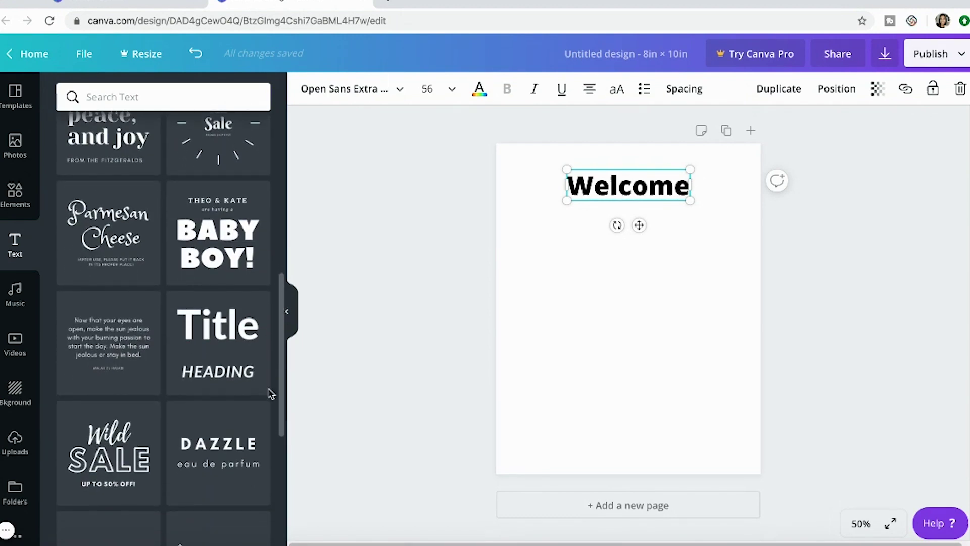
pyautogui.scroll(-7, 269, 447)
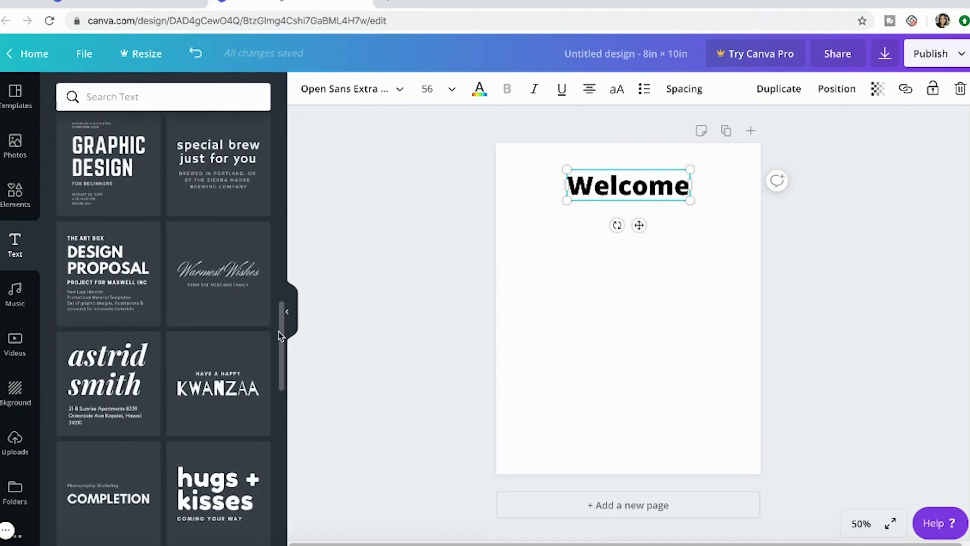
pyautogui.moveTo(281, 354); pyautogui.dragTo(278, 468)
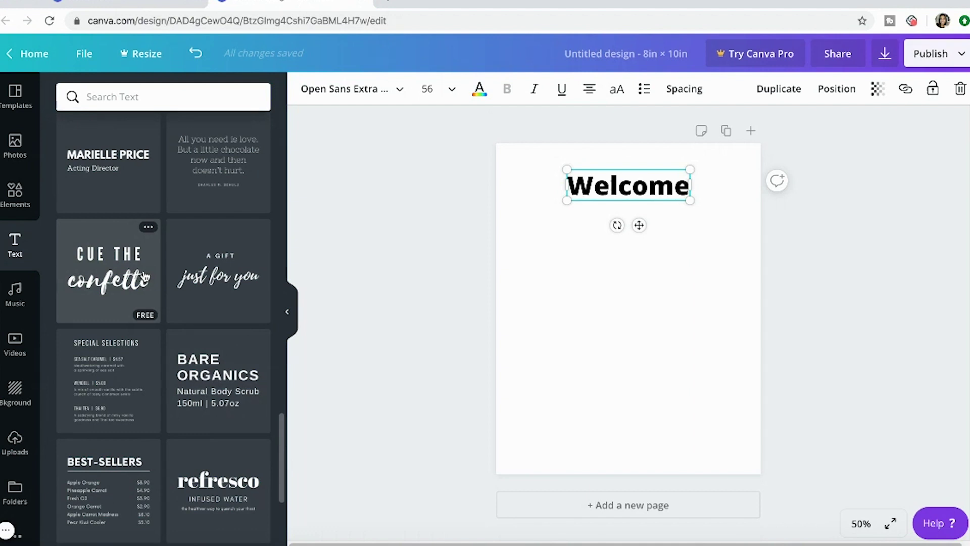
pyautogui.click(246, 292)
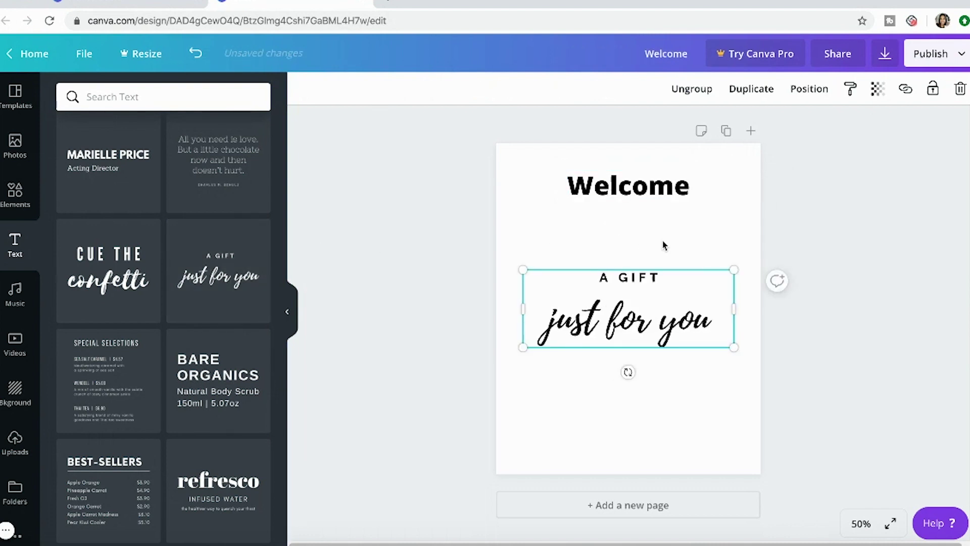
pyautogui.click(670, 184)
pyautogui.press('Delete')
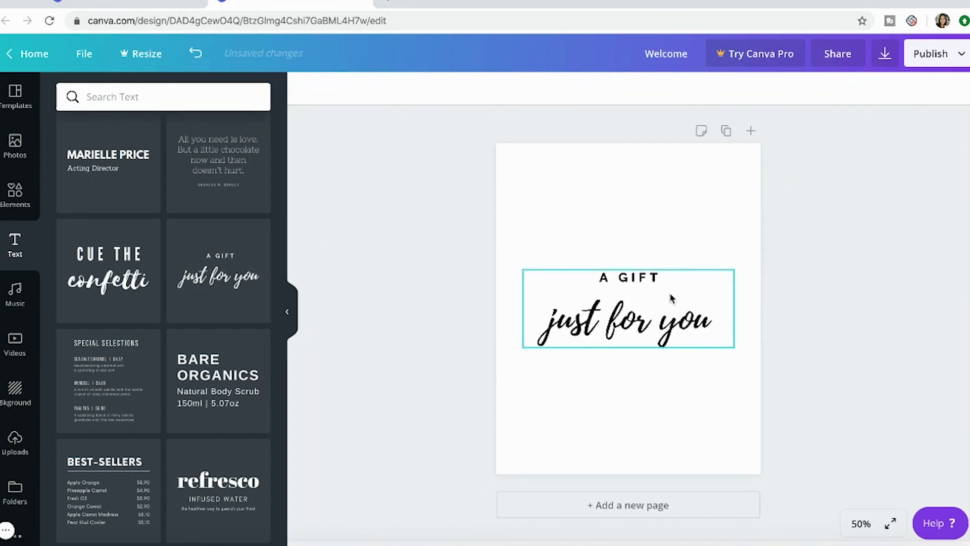
pyautogui.moveTo(672, 298); pyautogui.dragTo(671, 278)
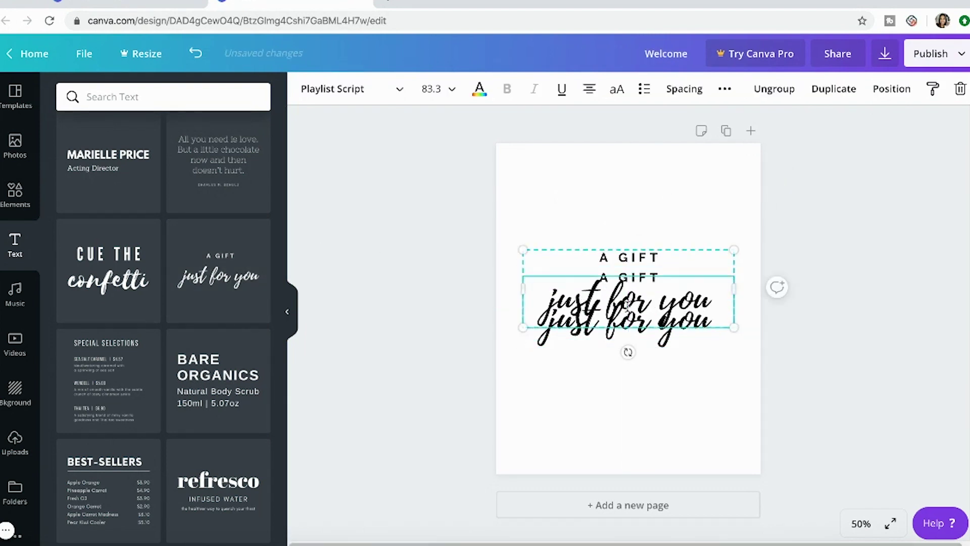
pyautogui.click(696, 367)
pyautogui.click(668, 313)
pyautogui.click(668, 313)
pyautogui.press('Delete')
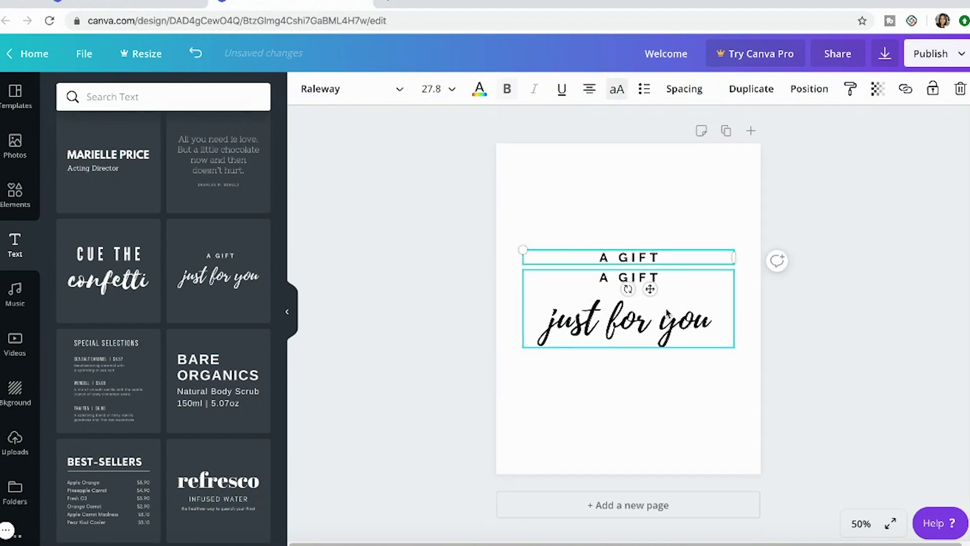
pyautogui.click(662, 258)
pyautogui.press('BackSpace')
pyautogui.press('BackSpace')
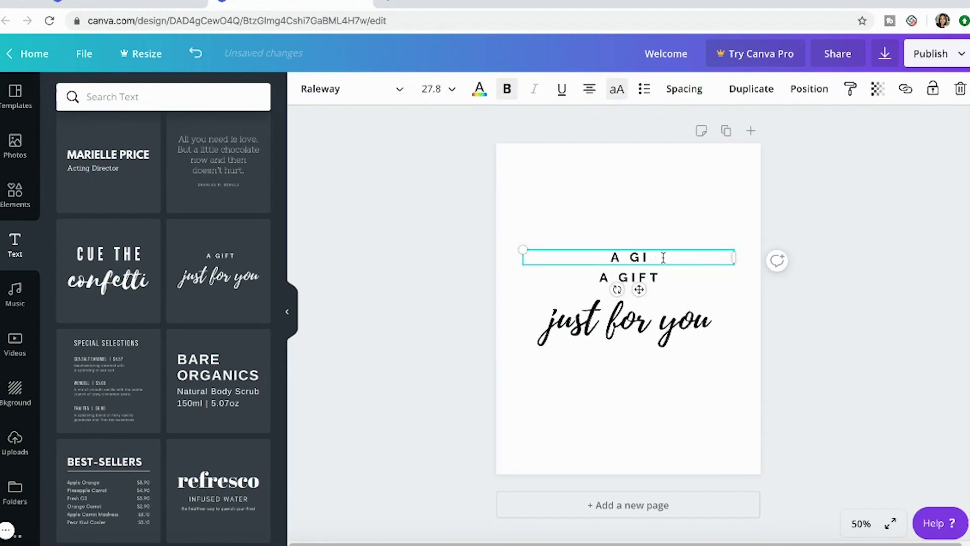
pyautogui.press('BackSpace')
pyautogui.rightClick(732, 259)
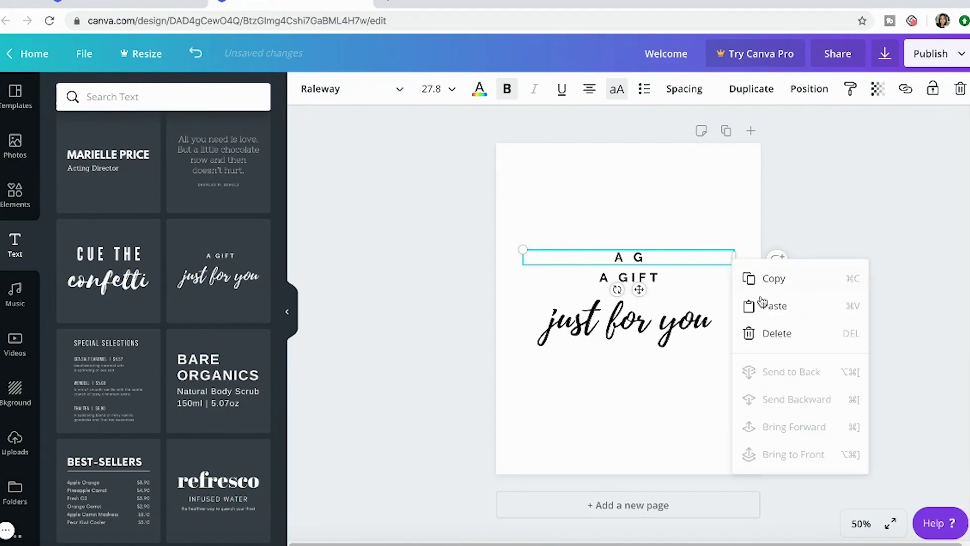
pyautogui.click(777, 333)
# - Move the "A GIFT just for you" text group up into the upper part of the page
pyautogui.moveTo(657, 294); pyautogui.dragTo(599, 195)
pyautogui.click(655, 194)
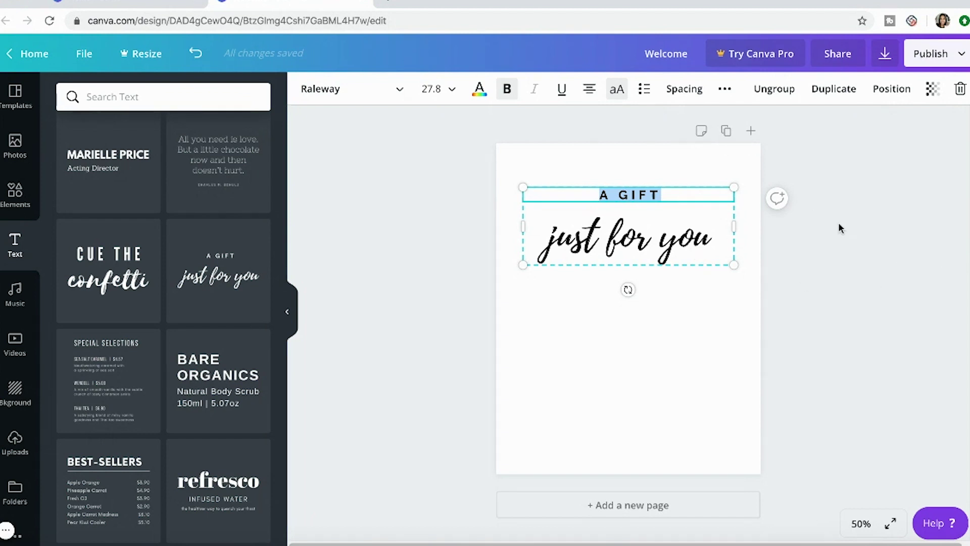
pyautogui.click(898, 292)
pyautogui.click(651, 196)
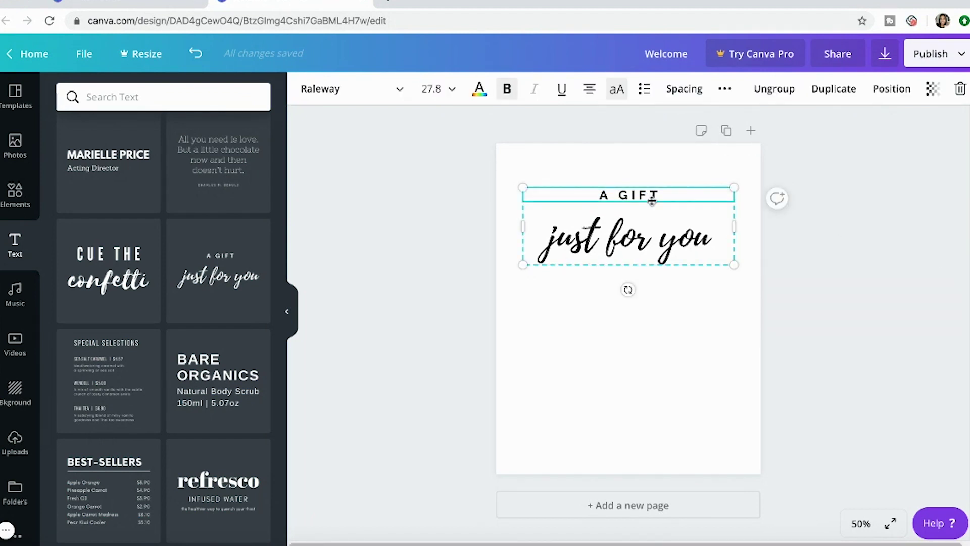
pyautogui.moveTo(643, 194); pyautogui.dragTo(637, 189)
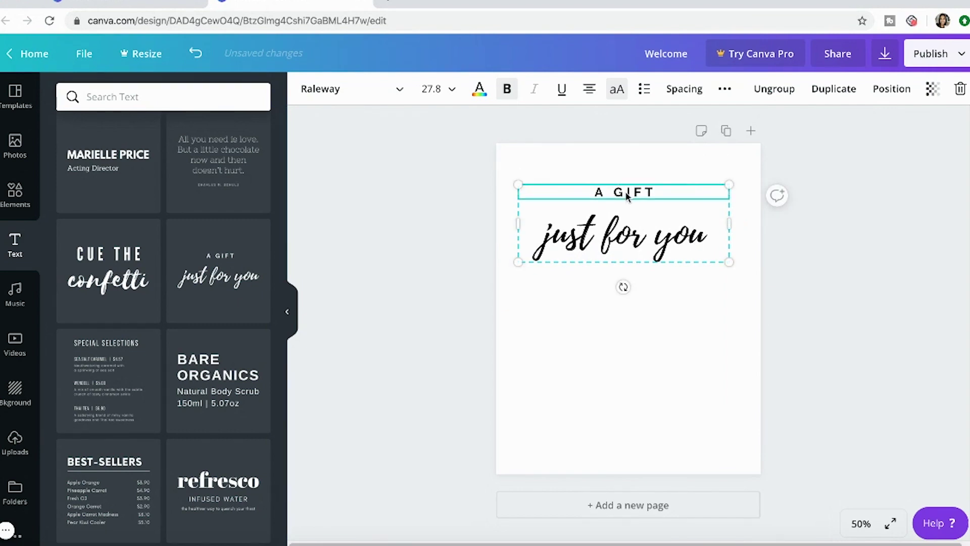
# - Ungroup the two text lines, centre them on the page, and place "A GIFT" below "just for you"
pyautogui.rightClick(653, 193)
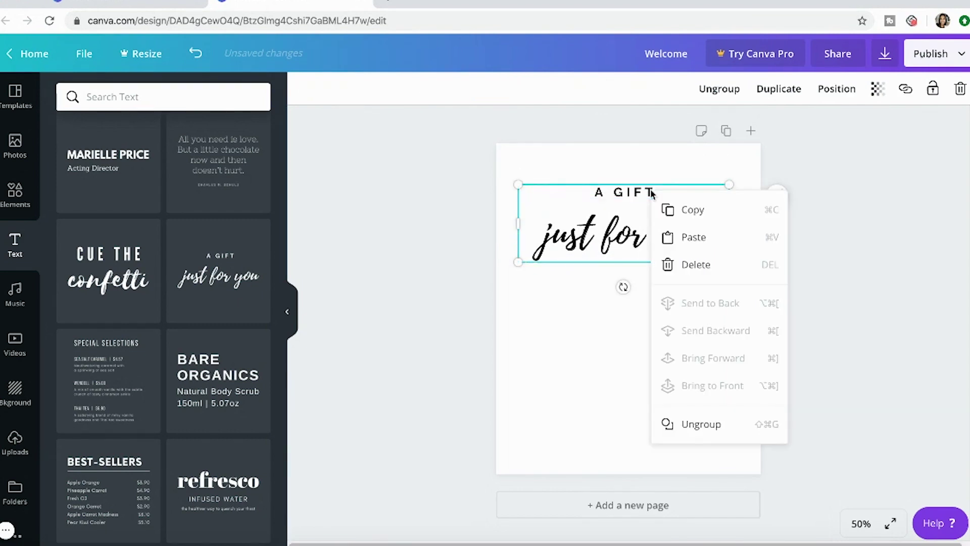
pyautogui.click(699, 424)
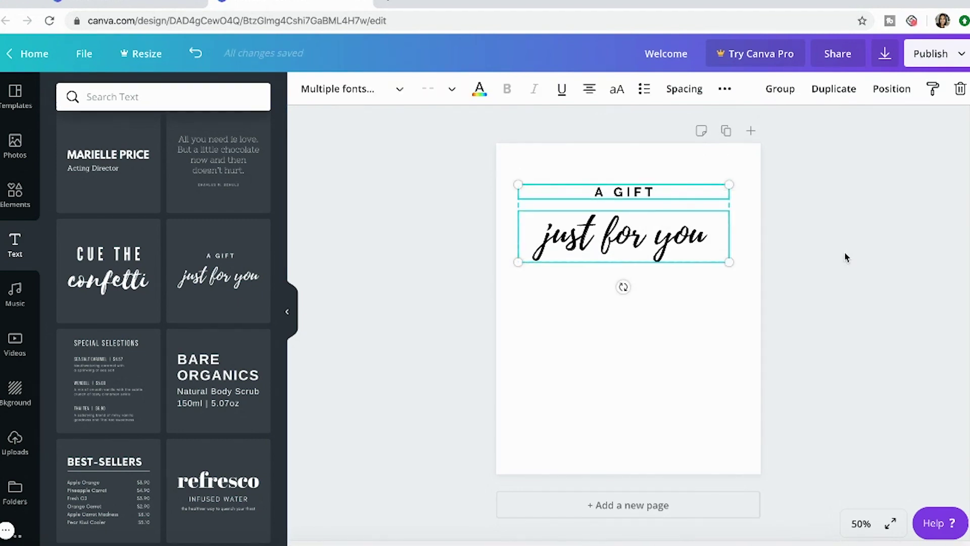
pyautogui.moveTo(624, 197); pyautogui.dragTo(628, 188)
pyautogui.click(662, 192)
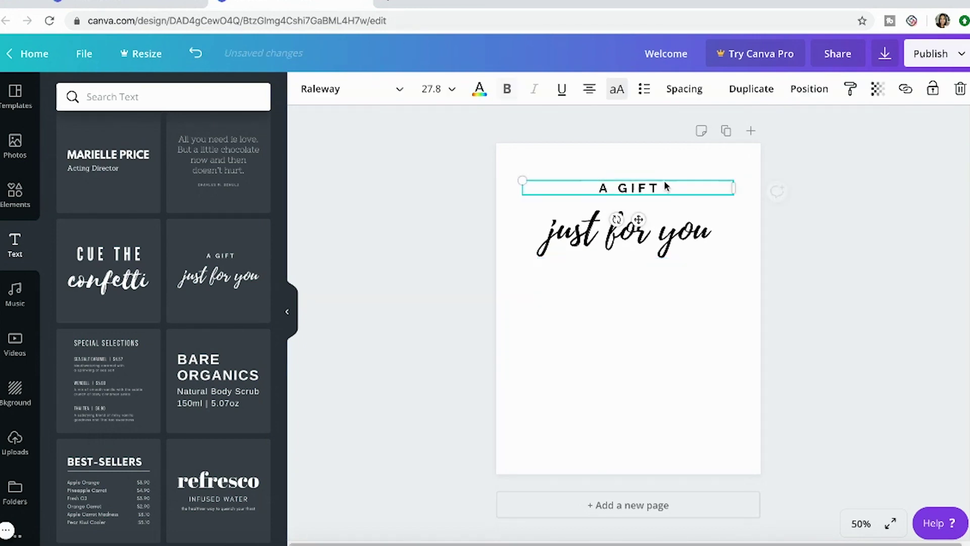
pyautogui.moveTo(687, 187); pyautogui.dragTo(664, 276)
# - Replace the script text "just for you" with "Welcome"
pyautogui.click(639, 229)
pyautogui.doubleClick(639, 228)
pyautogui.tripleClick(666, 231)
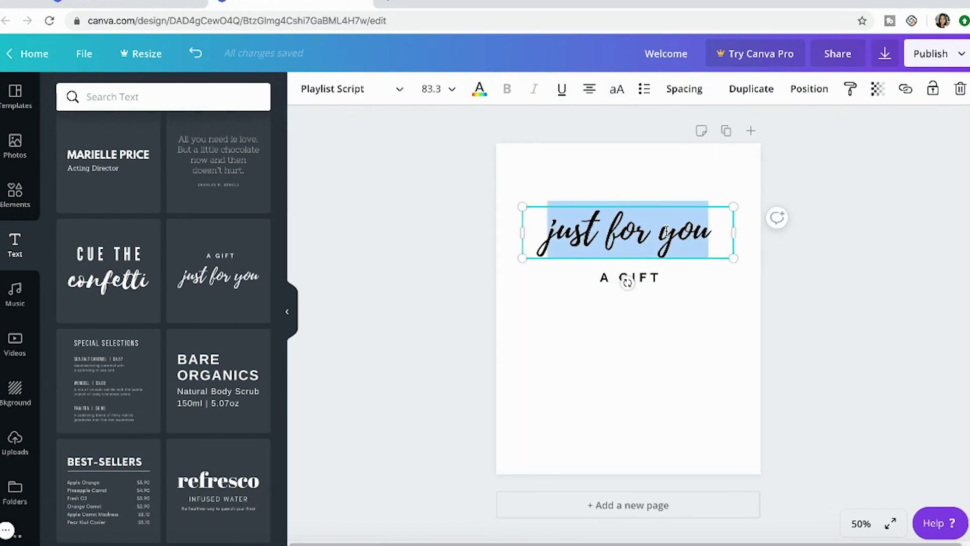
pyautogui.write('Welcome')
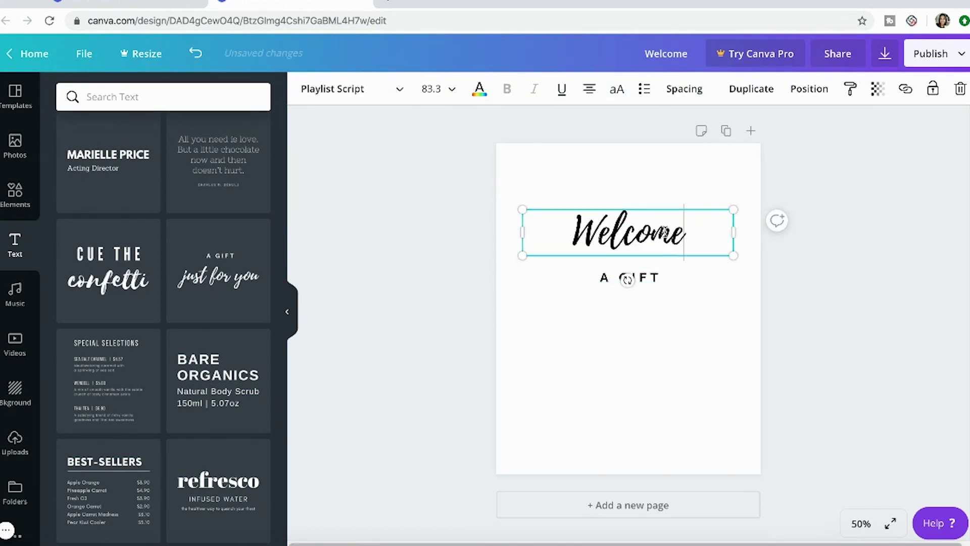
# - Replace the "A GIFT" text with "TO"
pyautogui.click(650, 277)
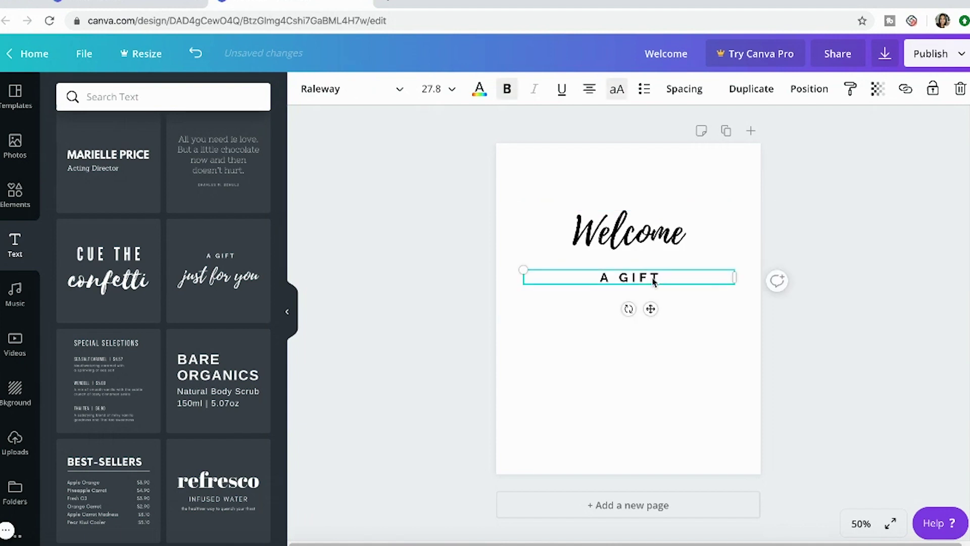
pyautogui.doubleClick(653, 278)
pyautogui.click(653, 277)
pyautogui.hotkey('ctrl', 'a')
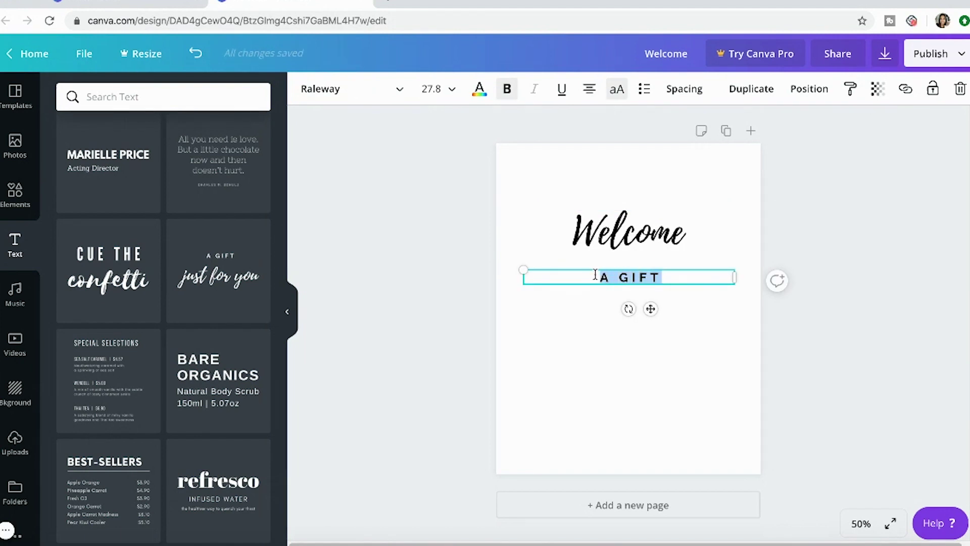
pyautogui.press('BackSpace')
pyautogui.write('TO')
pyautogui.click(822, 327)
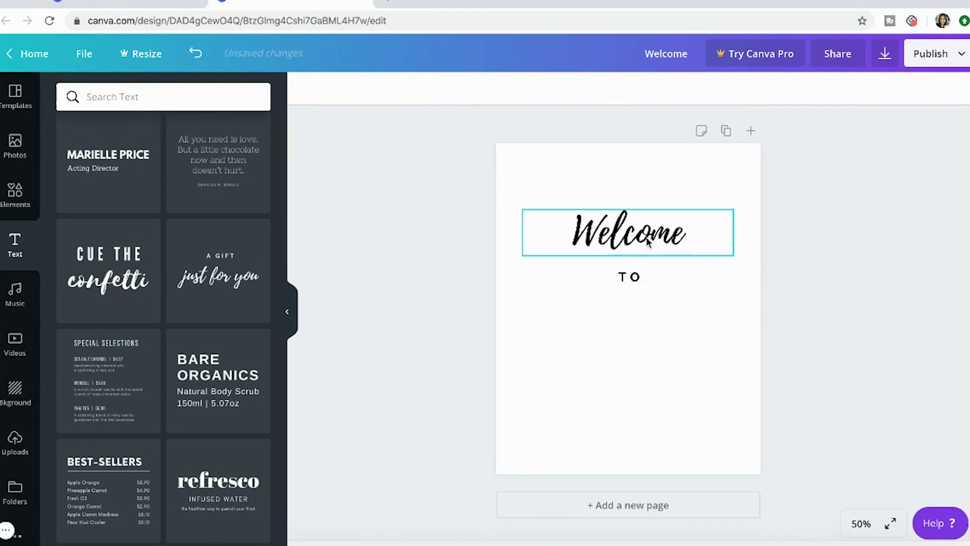
# - Duplicate the script "Welcome" text and place the copy centred below "TO"
pyautogui.click(651, 238)
pyautogui.rightClick(650, 235)
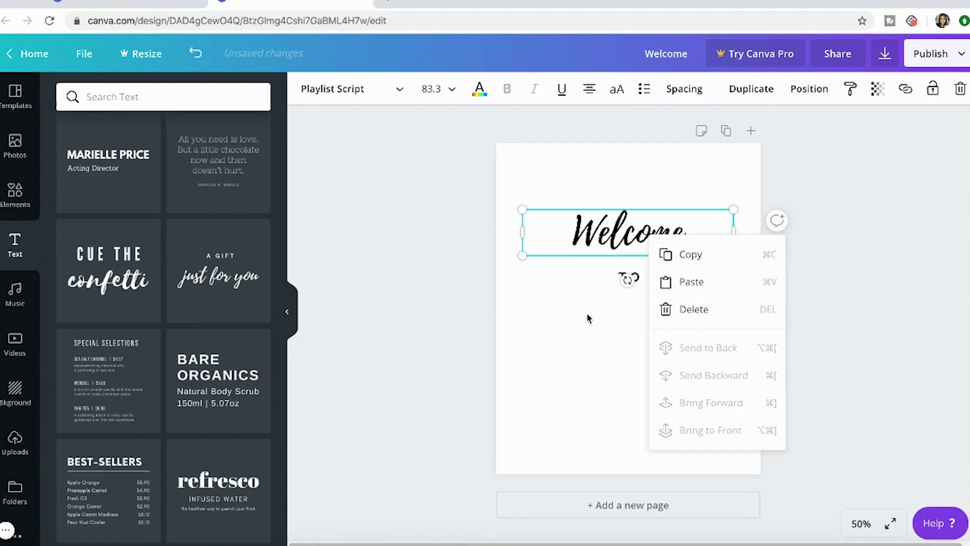
pyautogui.click(759, 99)
pyautogui.moveTo(632, 283); pyautogui.dragTo(643, 340)
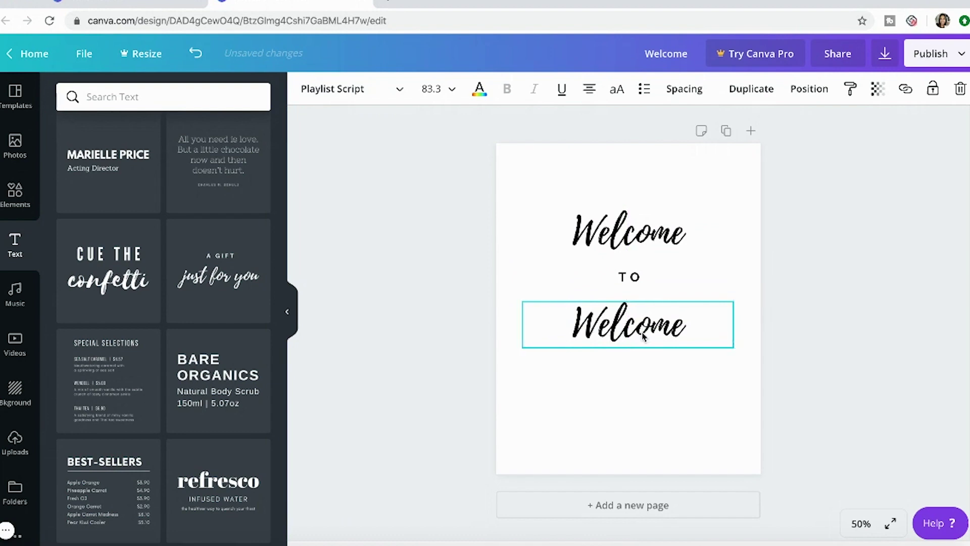
# - Replace the lower script "Welcome" with the honoree's first name in possessive form
pyautogui.doubleClick(641, 331)
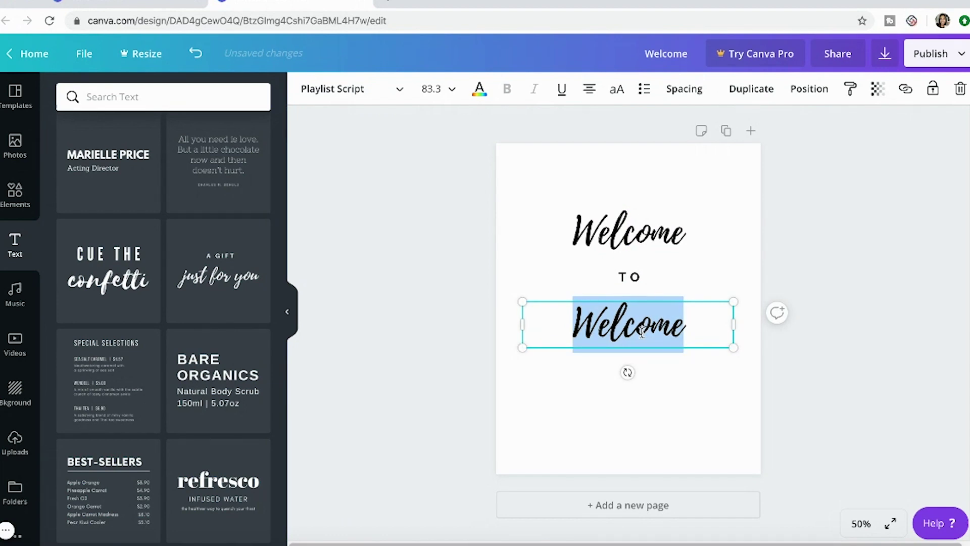
pyautogui.write('Laur')
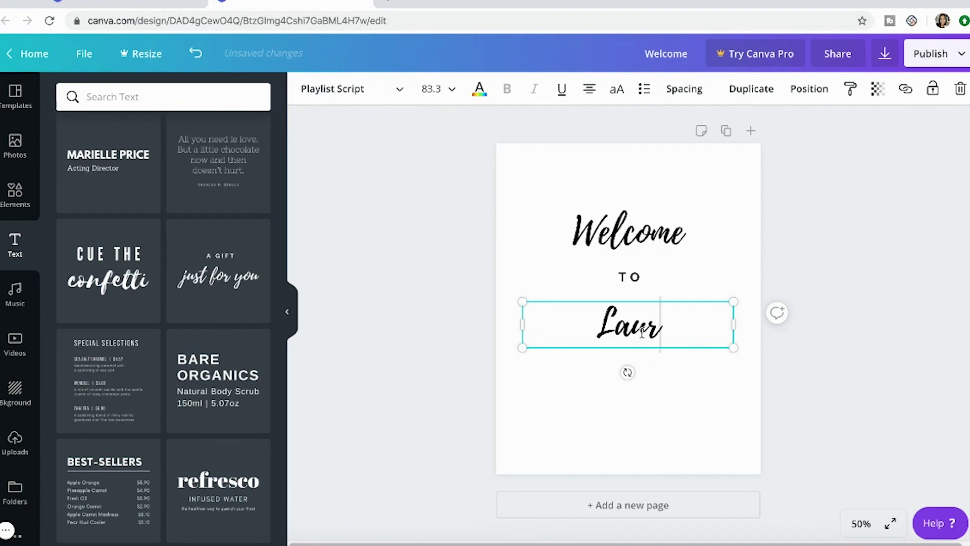
pyautogui.write("en's")
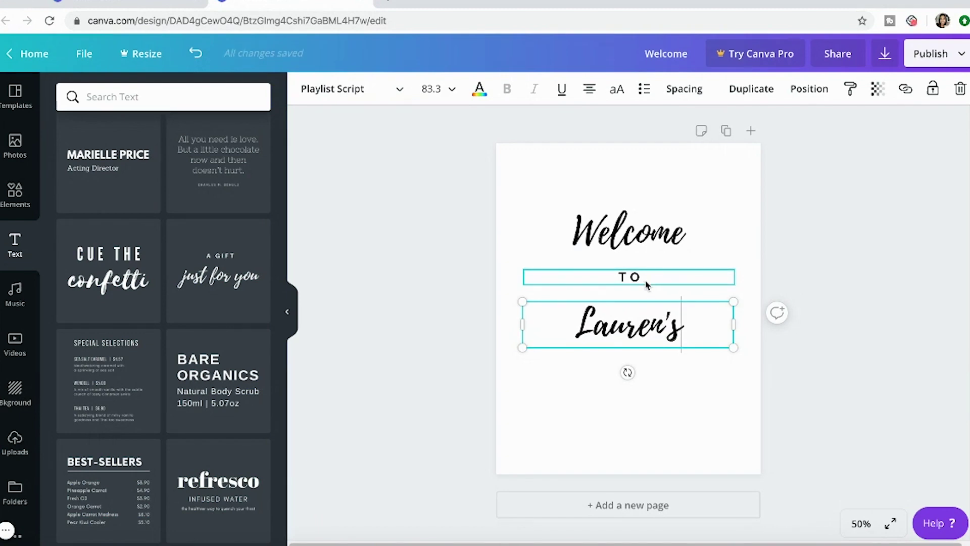
# - Delete the upper script "Welcome" line and extend the "TO" line to read "WELCOME TO"
pyautogui.click(644, 237)
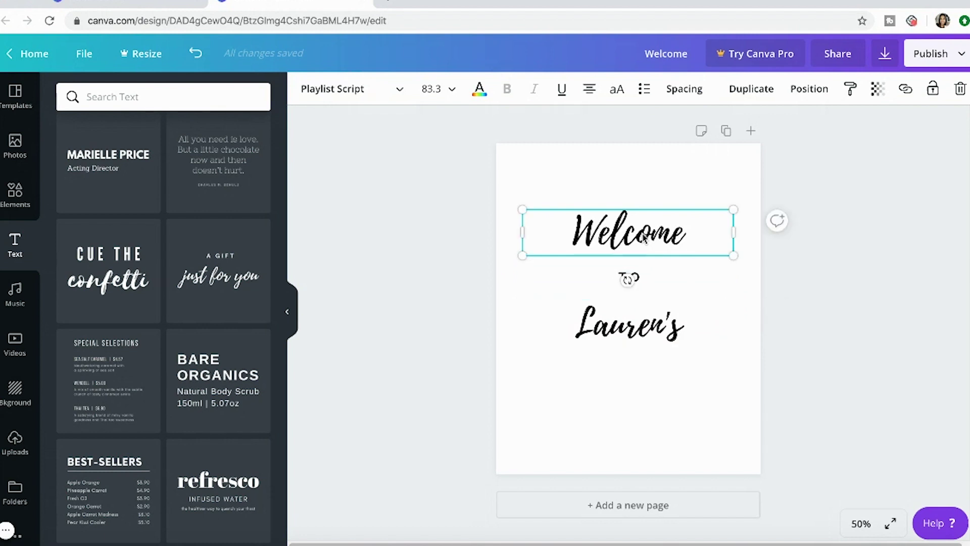
pyautogui.press('Delete')
pyautogui.click(620, 277)
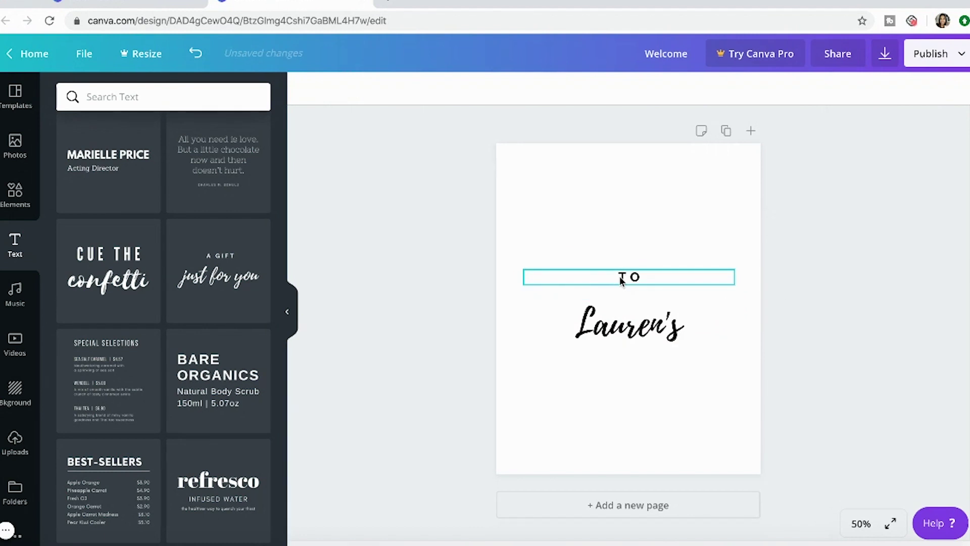
pyautogui.doubleClick(622, 280)
pyautogui.click(623, 278)
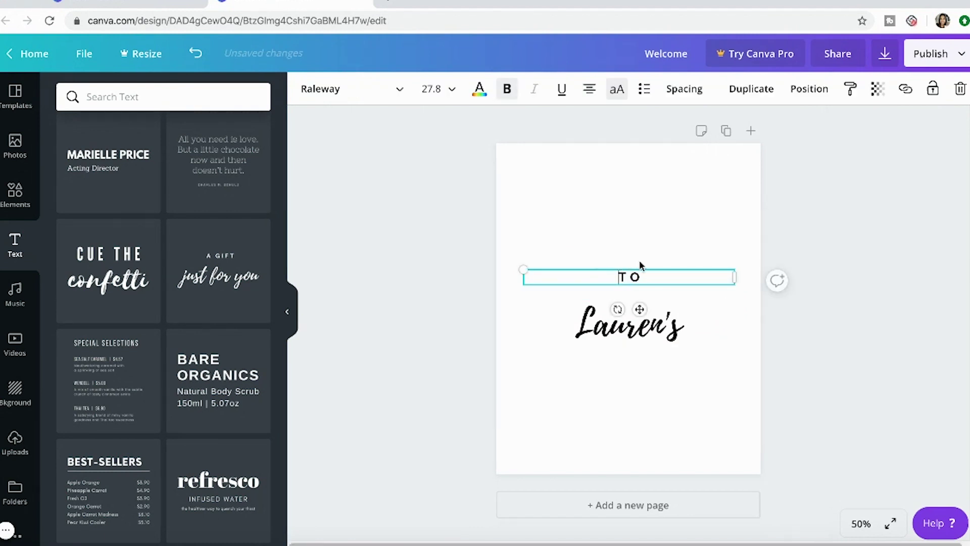
pyautogui.write('WELCOME')
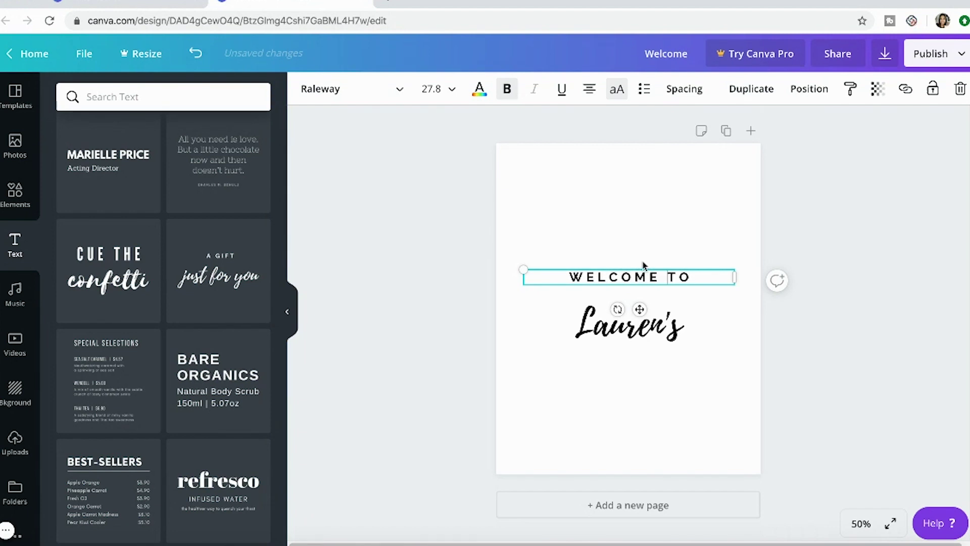
# - Add "Baby Shower" as a second line beneath the honoree's name in the script text
pyautogui.click(648, 339)
pyautogui.doubleClick(681, 333)
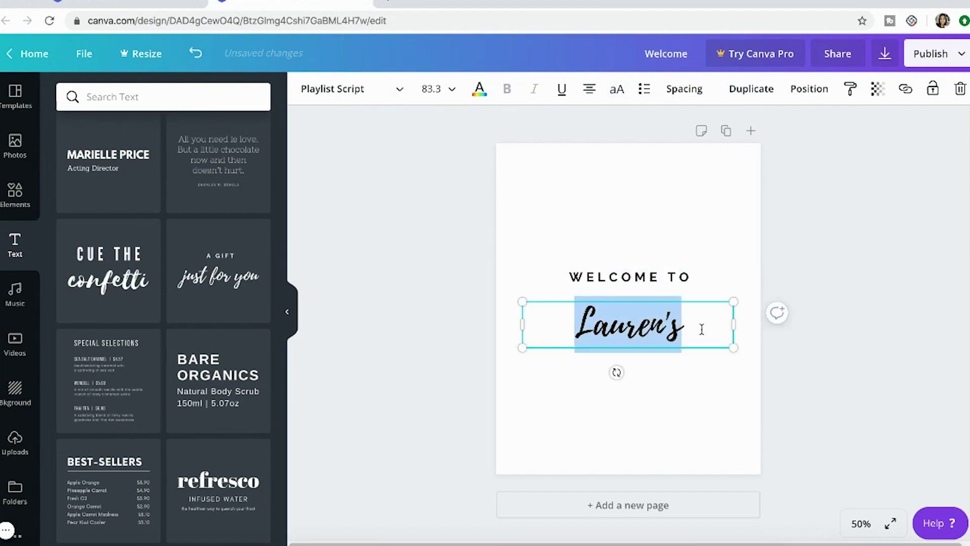
pyautogui.click(701, 329)
pyautogui.press('Return')
pyautogui.write('N')
pyautogui.press('BackSpace')
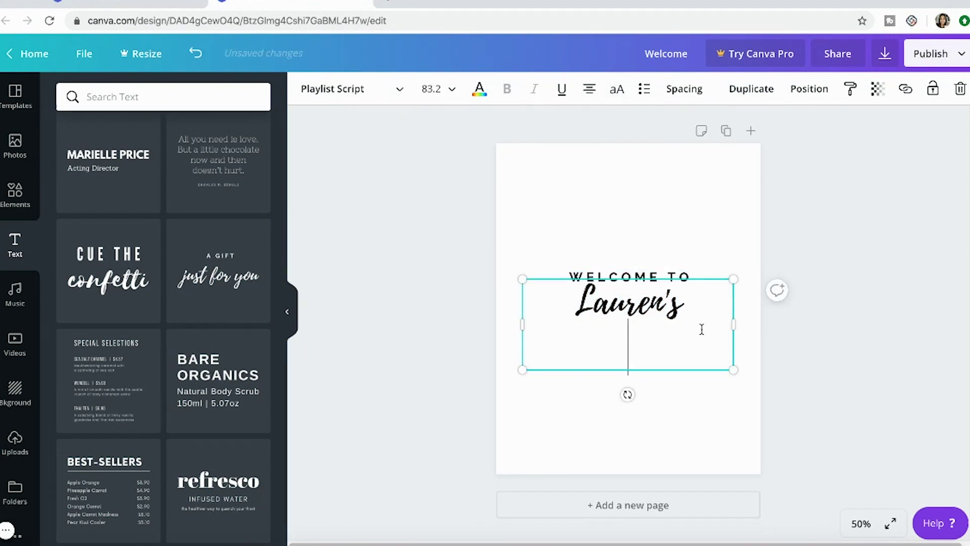
pyautogui.write('Baby Shower')
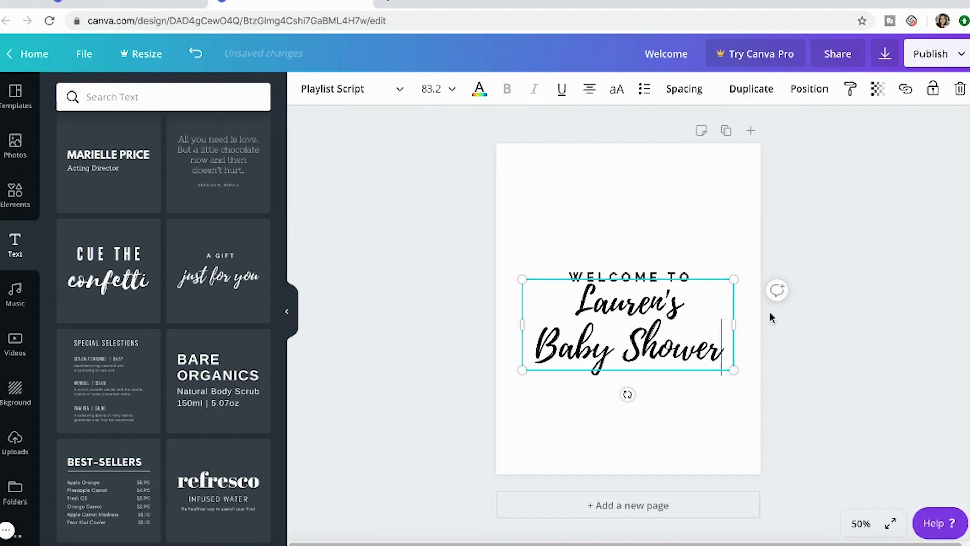
pyautogui.click(736, 338)
# - Move "WELCOME TO" to the upper part of the page and place the script text centred just below it
pyautogui.moveTo(626, 276); pyautogui.dragTo(626, 195)
pyautogui.moveTo(676, 328); pyautogui.dragTo(715, 252)
pyautogui.click(804, 247)
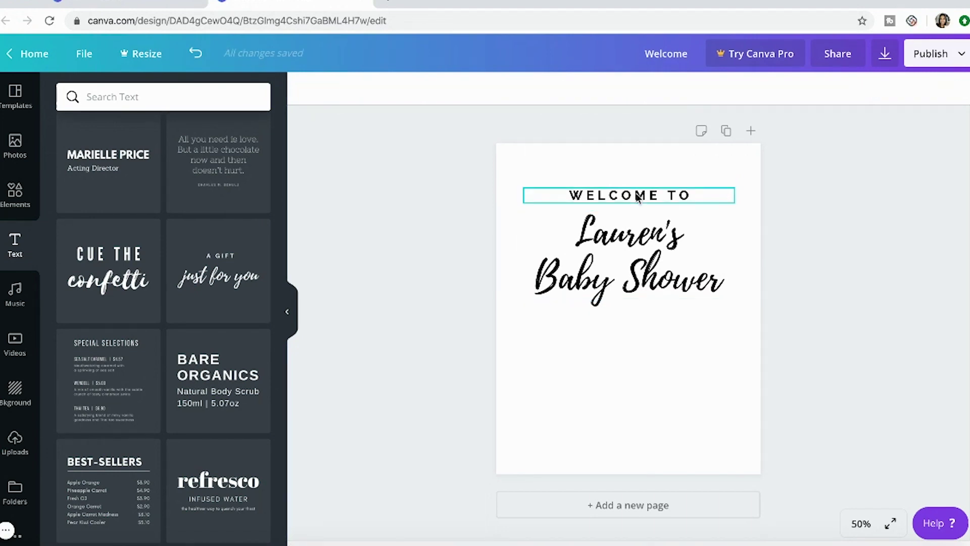
# - Change the font of the "WELCOME TO" line to Playlist Script
pyautogui.click(657, 256)
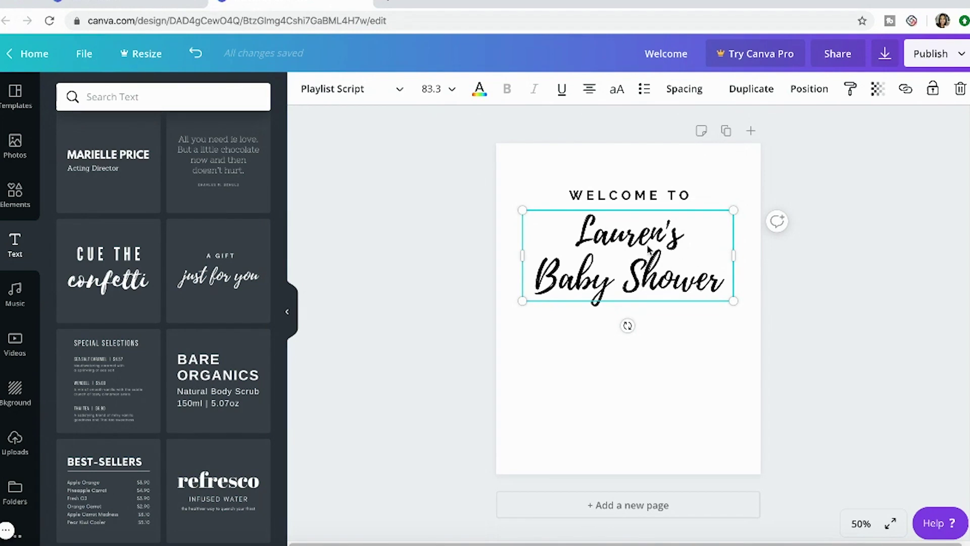
pyautogui.click(654, 196)
pyautogui.click(627, 242)
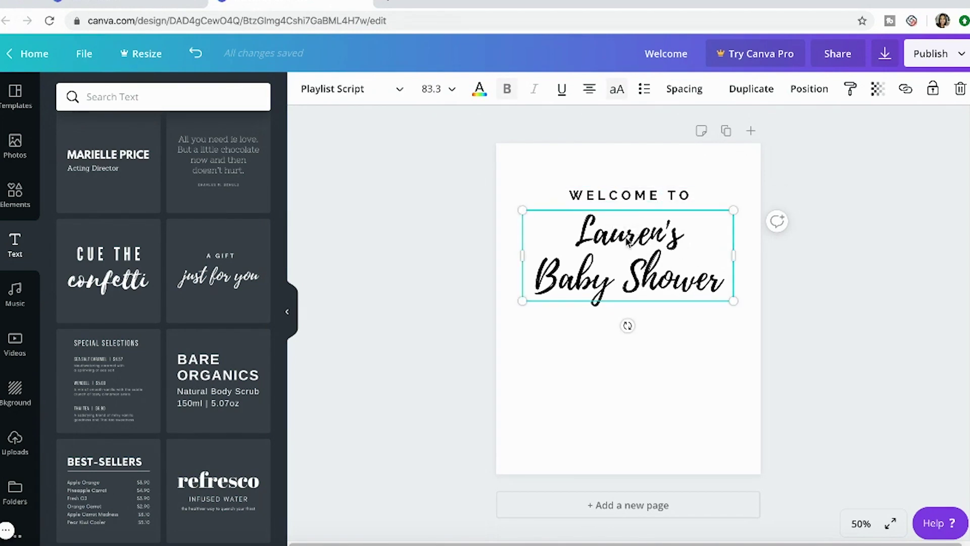
pyautogui.click(640, 198)
pyautogui.click(393, 91)
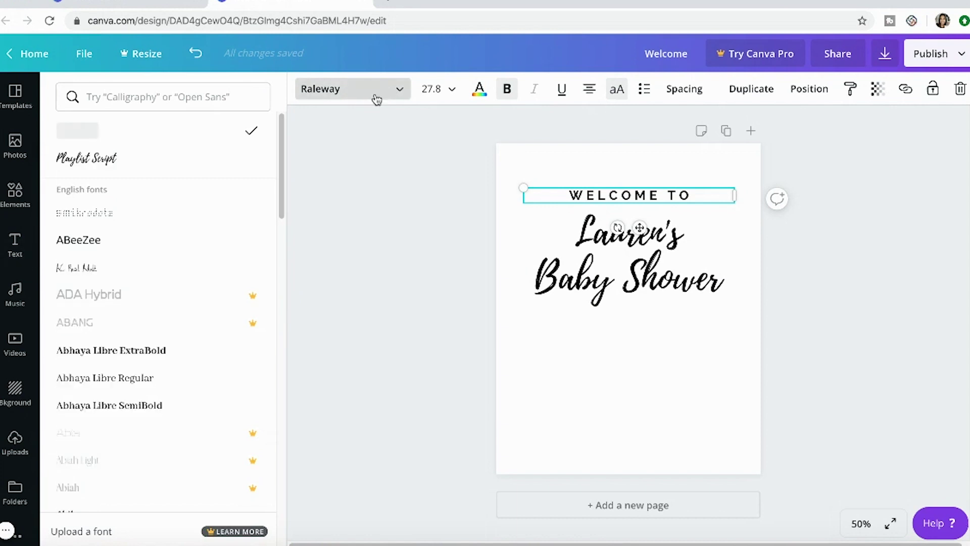
pyautogui.click(151, 165)
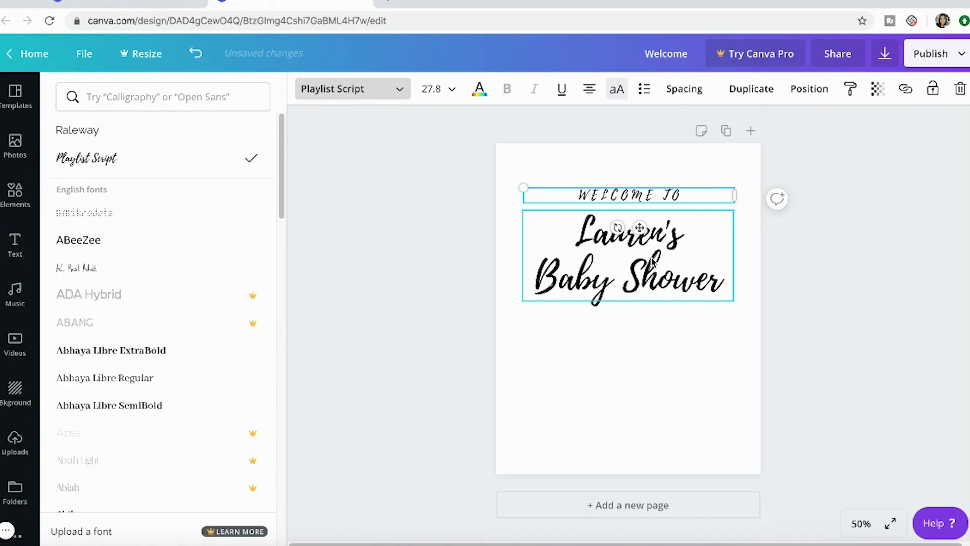
# - Clear all the text from the "WELCOME TO" text box
pyautogui.doubleClick(676, 195)
pyautogui.keyDown('shift'); pyautogui.click(565, 195); pyautogui.keyUp('shift')
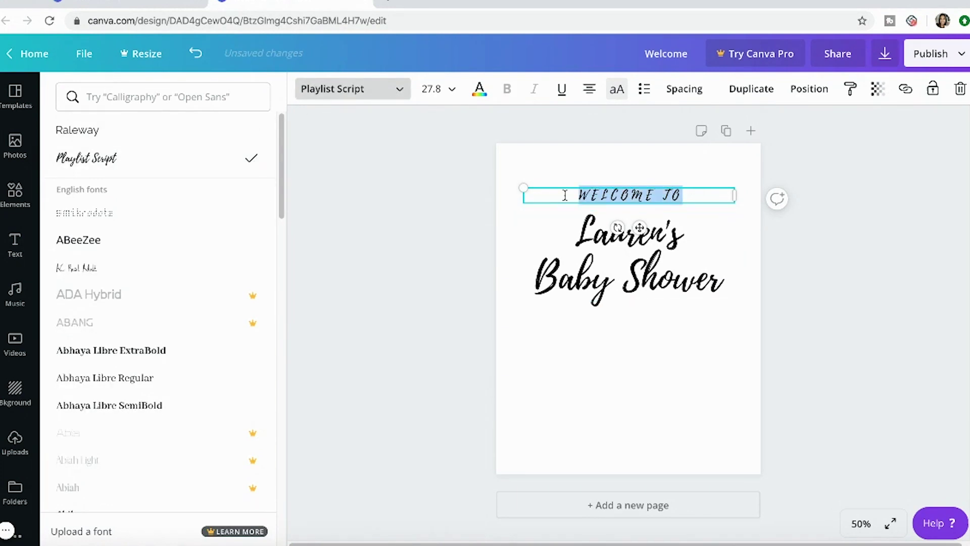
pyautogui.write('WELC')
pyautogui.press('BackSpace')
pyautogui.press('BackSpace')
pyautogui.press('BackSpace')
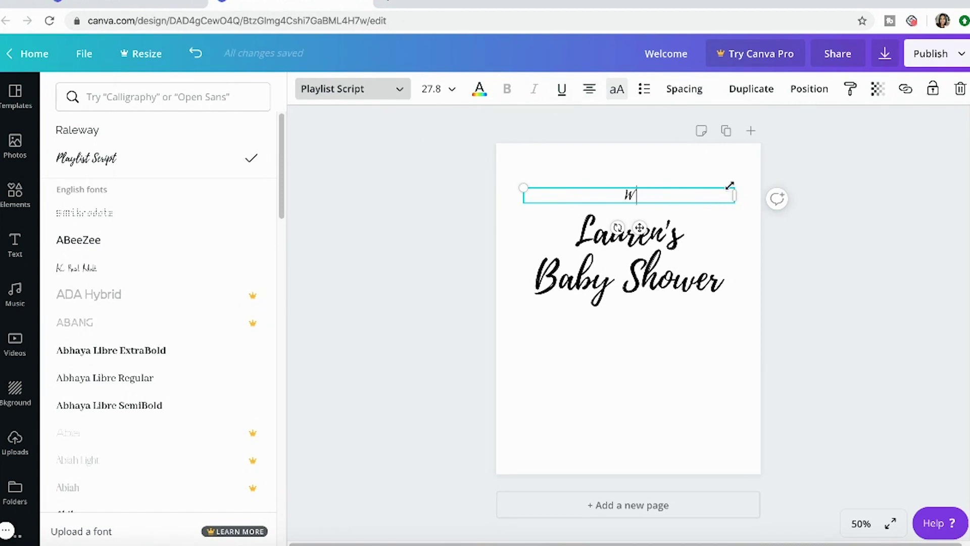
pyautogui.rightClick(711, 194)
pyautogui.click(725, 187)
pyautogui.rightClick(707, 199)
pyautogui.click(746, 199)
pyautogui.click(662, 195)
pyautogui.press('BackSpace')
# - Set the emptied text box's font to Raleway and enter "WELCOME TO" in it
pyautogui.click(390, 90)
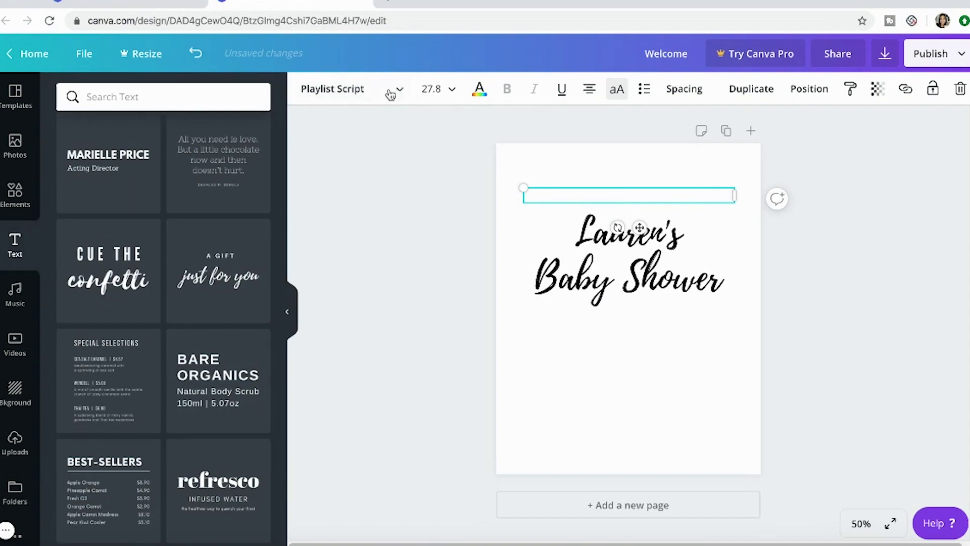
pyautogui.click(385, 91)
pyautogui.click(218, 97)
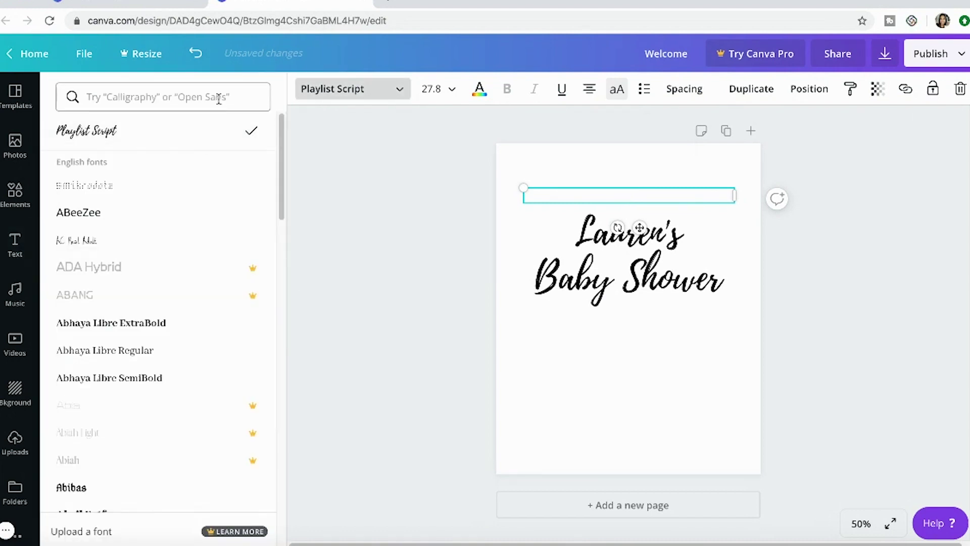
pyautogui.write('rale')
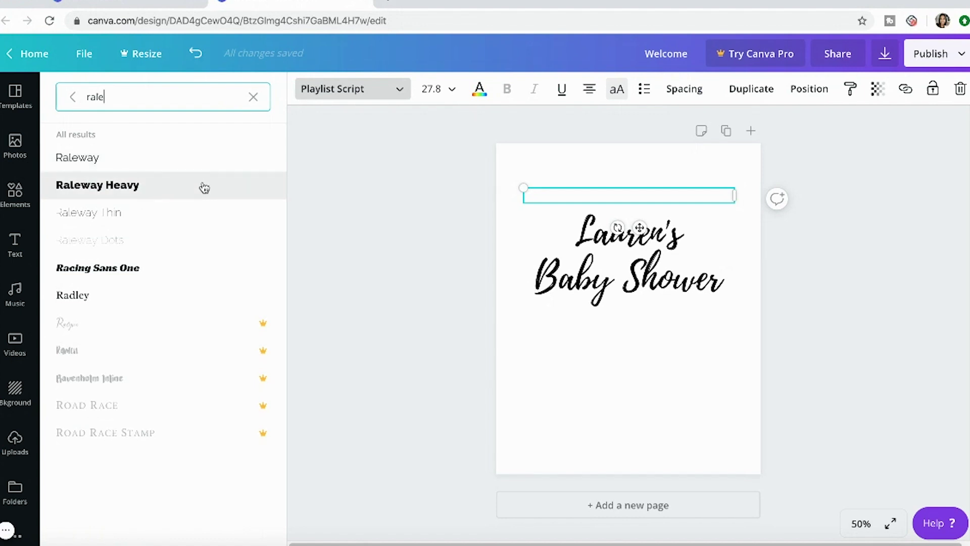
pyautogui.click(208, 169)
pyautogui.click(571, 192)
pyautogui.write('WELCOME TO')
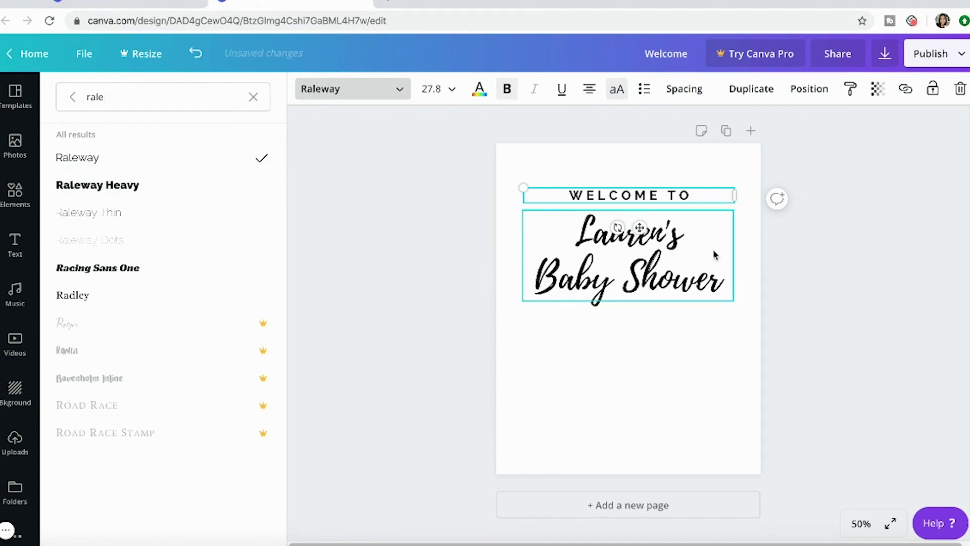
pyautogui.click(829, 268)
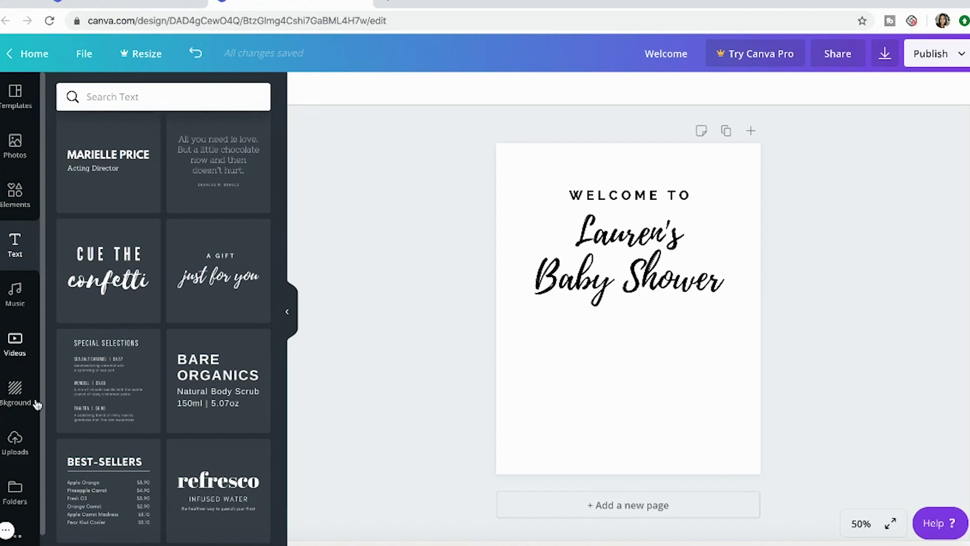
# - Look through the uploaded images for floral artwork that suits the sign
pyautogui.click(15, 443)
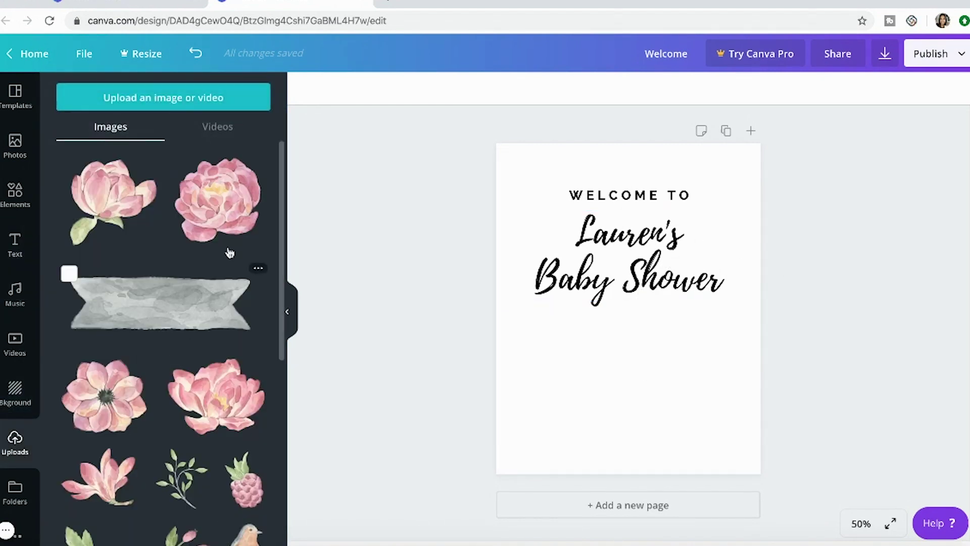
pyautogui.scroll(-5, 273, 304)
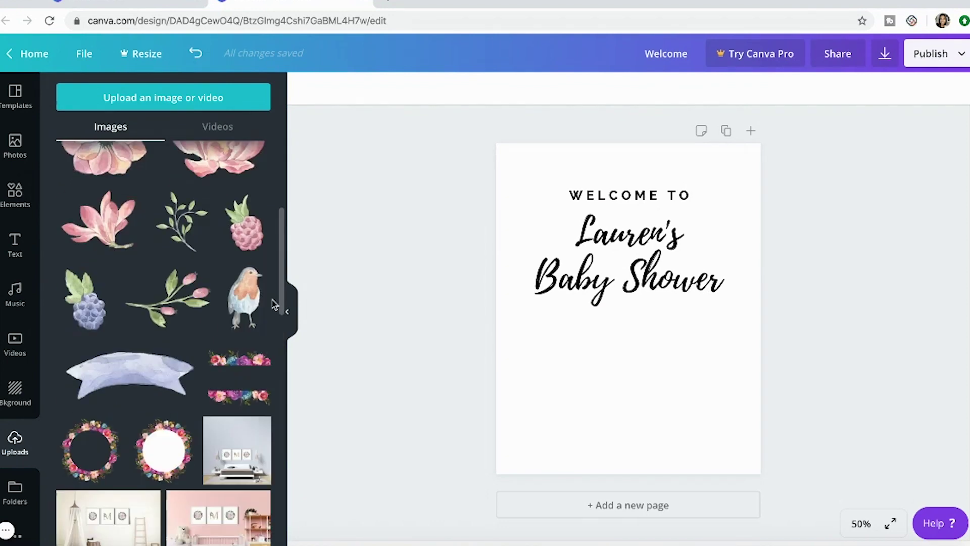
pyautogui.scroll(-4, 274, 305)
pyautogui.scroll(2, 278, 348)
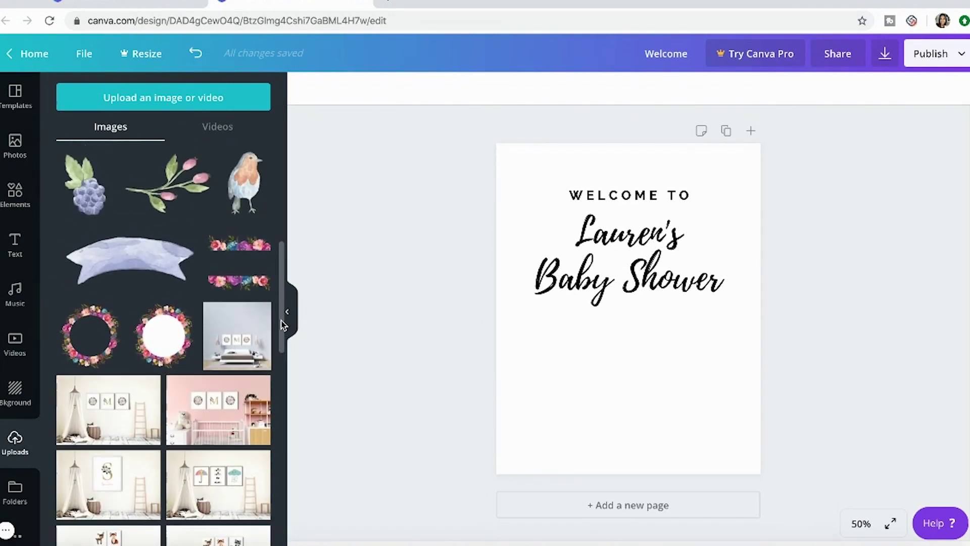
pyautogui.moveTo(283, 323); pyautogui.dragTo(286, 266)
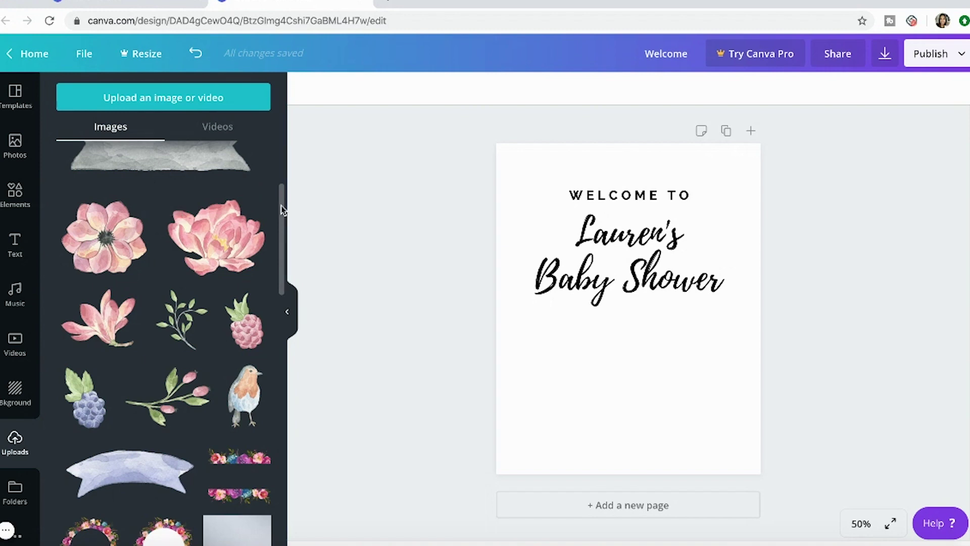
pyautogui.moveTo(282, 210); pyautogui.dragTo(284, 147)
pyautogui.scroll(-1, 284, 153)
pyautogui.scroll(1, 284, 153)
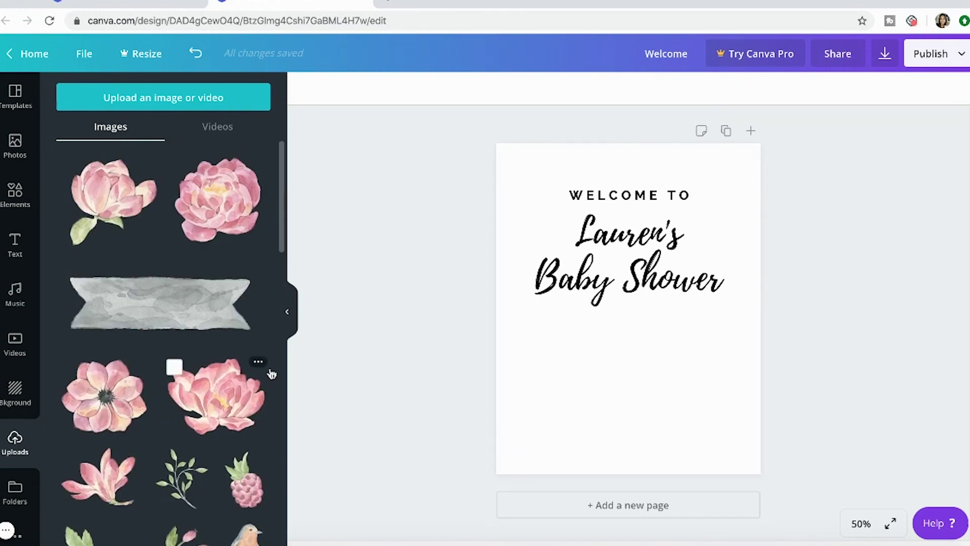
# - Add the round floral wreath to the page, enlarge it to nearly the page width and centre it horizontally
pyautogui.moveTo(283, 208); pyautogui.dragTo(283, 310)
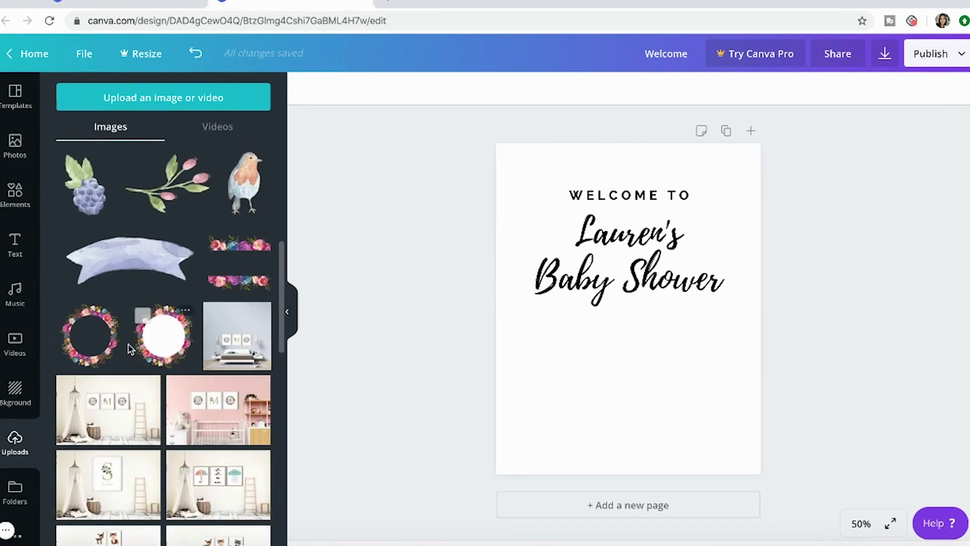
pyautogui.moveTo(90, 336); pyautogui.dragTo(505, 268)
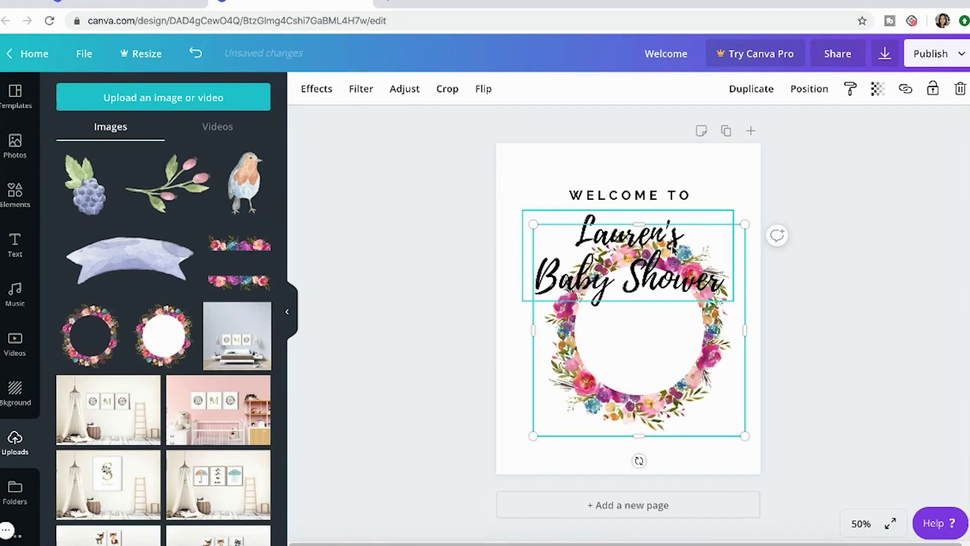
pyautogui.moveTo(745, 224); pyautogui.dragTo(826, 142)
pyautogui.moveTo(726, 344); pyautogui.dragTo(677, 345)
pyautogui.click(824, 340)
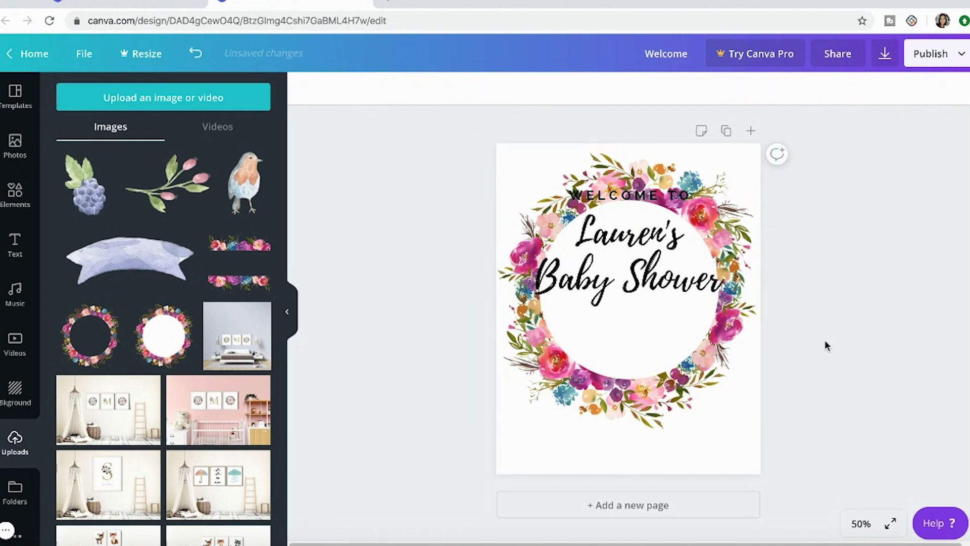
# - Move both texts inside the wreath, reducing the script text to size 70.2 and centring it under "WELCOME TO"
pyautogui.moveTo(660, 266); pyautogui.dragTo(661, 315)
pyautogui.moveTo(621, 200); pyautogui.dragTo(614, 233)
pyautogui.click(677, 300)
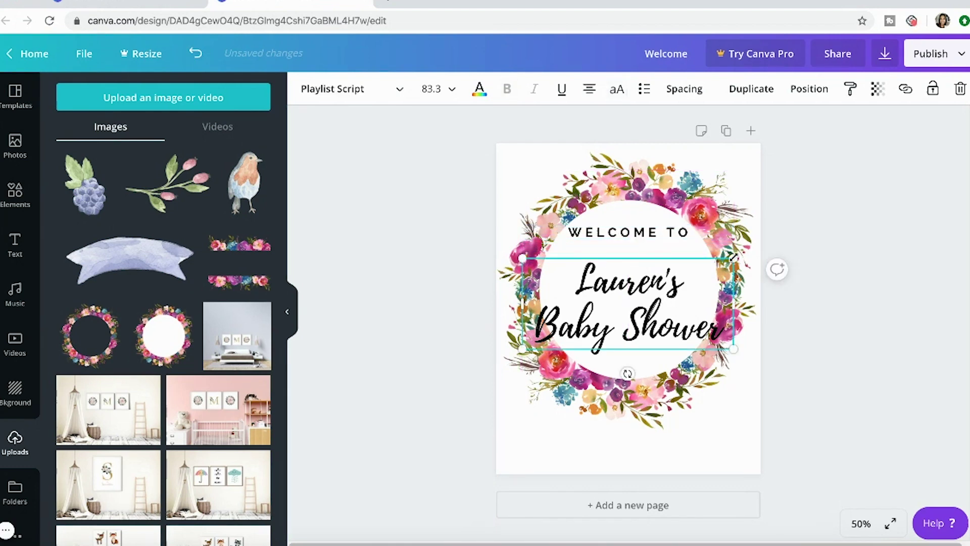
pyautogui.moveTo(733, 257); pyautogui.dragTo(711, 268)
pyautogui.moveTo(632, 300); pyautogui.dragTo(643, 281)
pyautogui.moveTo(723, 250); pyautogui.dragTo(711, 254)
pyautogui.moveTo(653, 291); pyautogui.dragTo(660, 290)
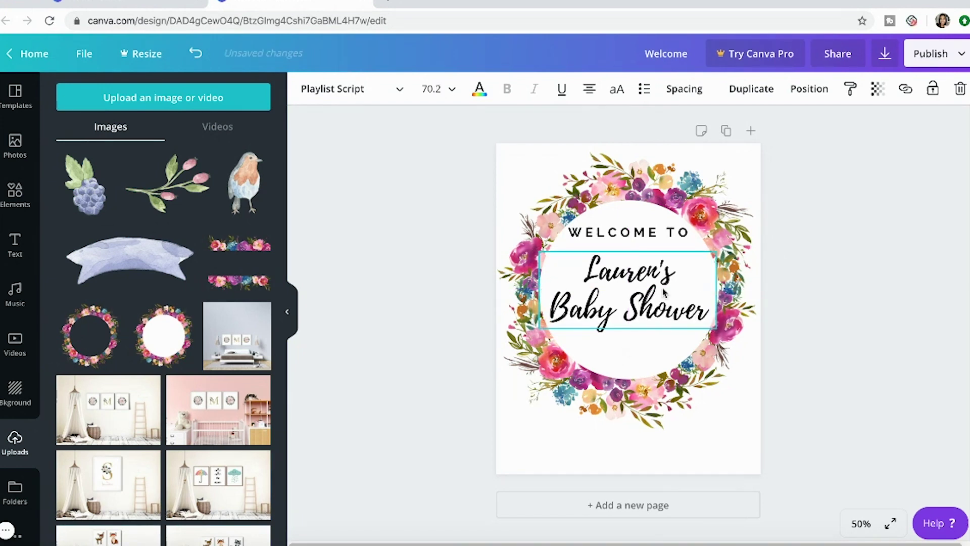
pyautogui.click(817, 274)
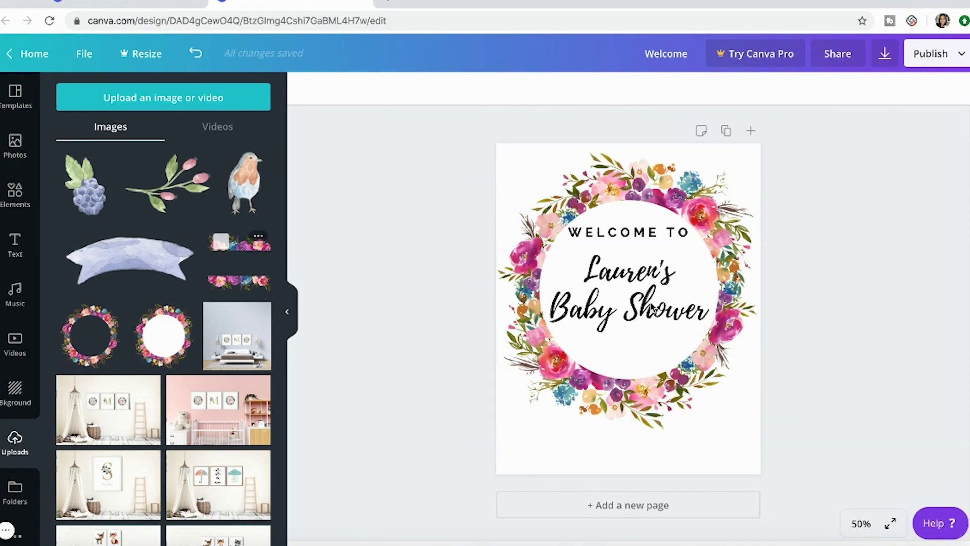
# - Replace the floral wreath with the image of two horizontal floral bands, enlarged to span the full page width
pyautogui.click(490, 303)
pyautogui.press('Delete')
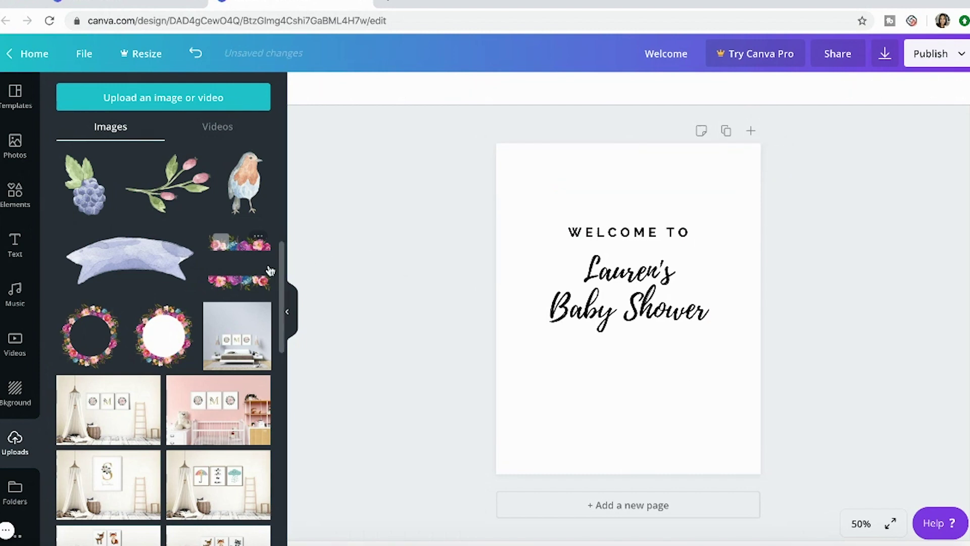
pyautogui.click(222, 242)
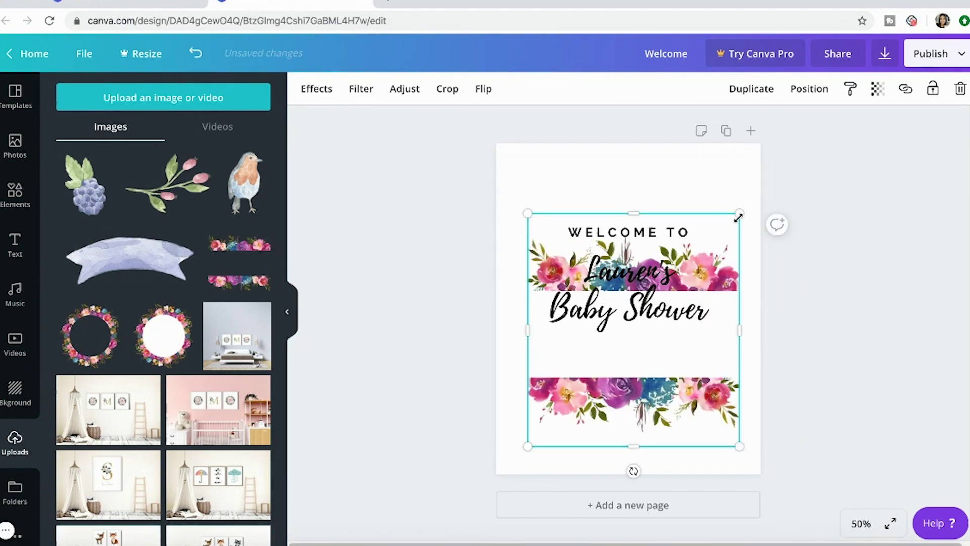
pyautogui.moveTo(739, 213); pyautogui.dragTo(697, 218)
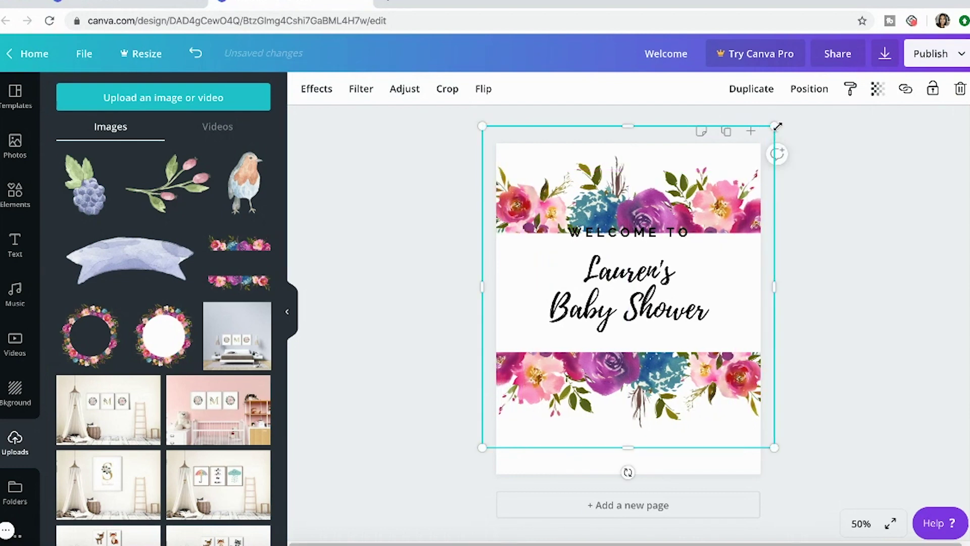
pyautogui.moveTo(780, 123); pyautogui.dragTo(796, 110)
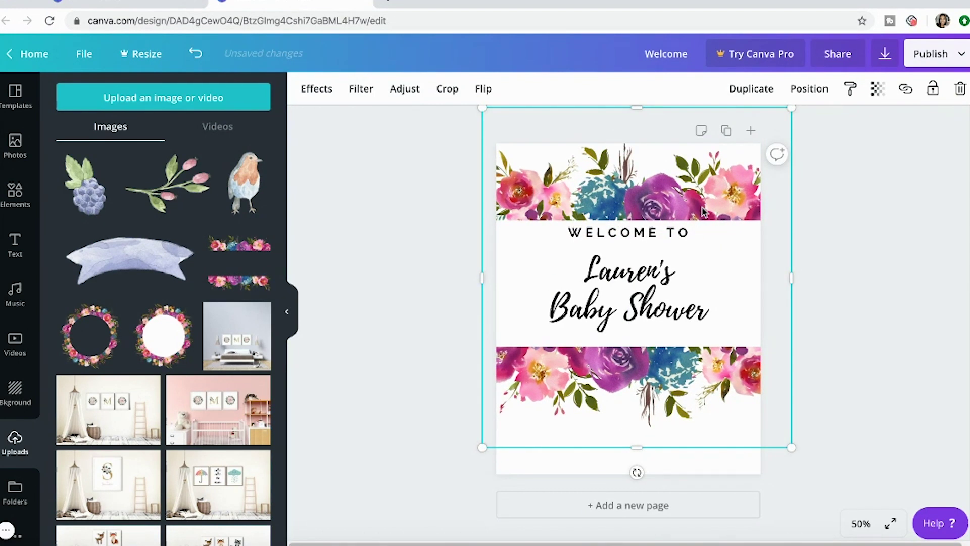
pyautogui.moveTo(705, 211); pyautogui.dragTo(702, 208)
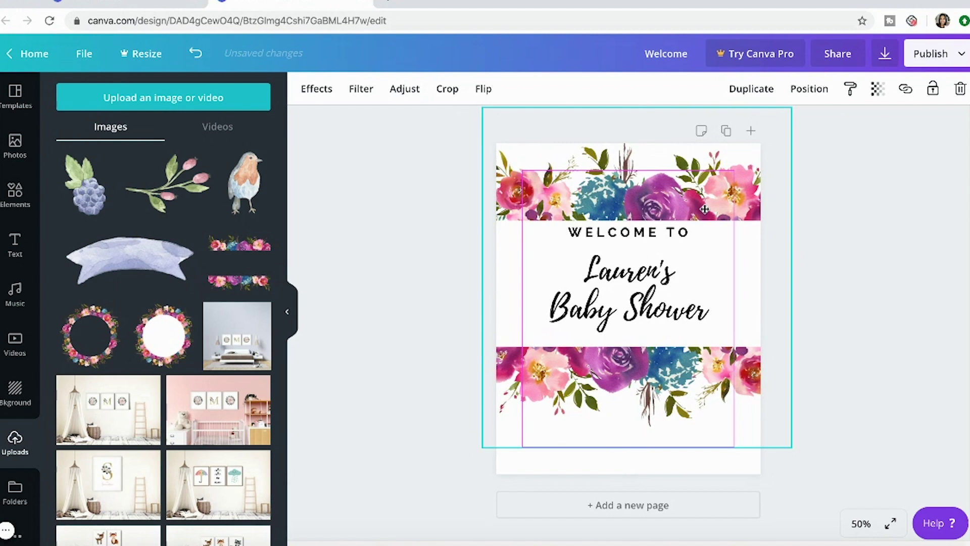
pyautogui.moveTo(705, 208); pyautogui.dragTo(707, 220)
pyautogui.click(840, 263)
# - Enlarge the script text to size 90.1, centre it between the floral bands and lower "WELCOME TO" to just beneath the upper band
pyautogui.moveTo(628, 302); pyautogui.dragTo(629, 329)
pyautogui.moveTo(713, 275); pyautogui.dragTo(763, 251)
pyautogui.moveTo(674, 307); pyautogui.dragTo(650, 308)
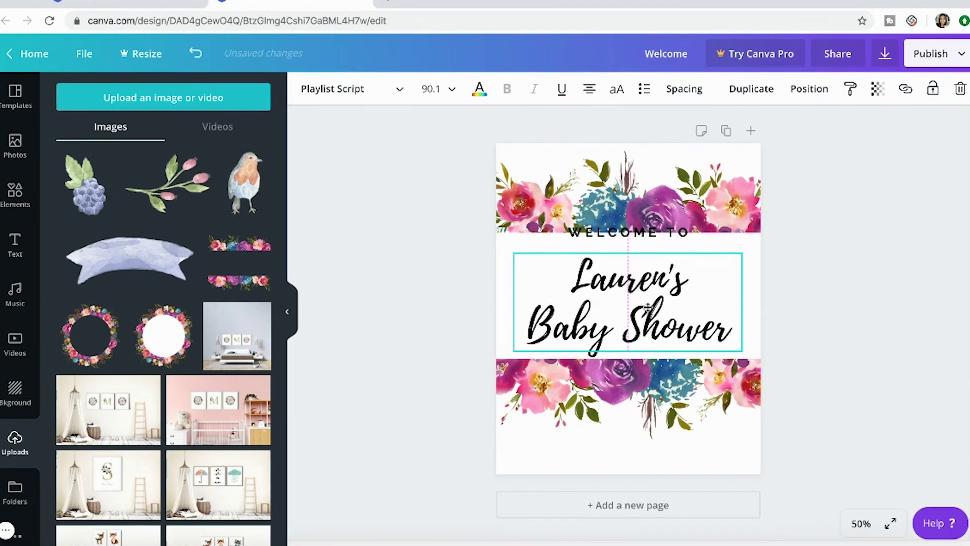
pyautogui.click(888, 273)
pyautogui.moveTo(634, 238); pyautogui.dragTo(634, 250)
pyautogui.click(811, 263)
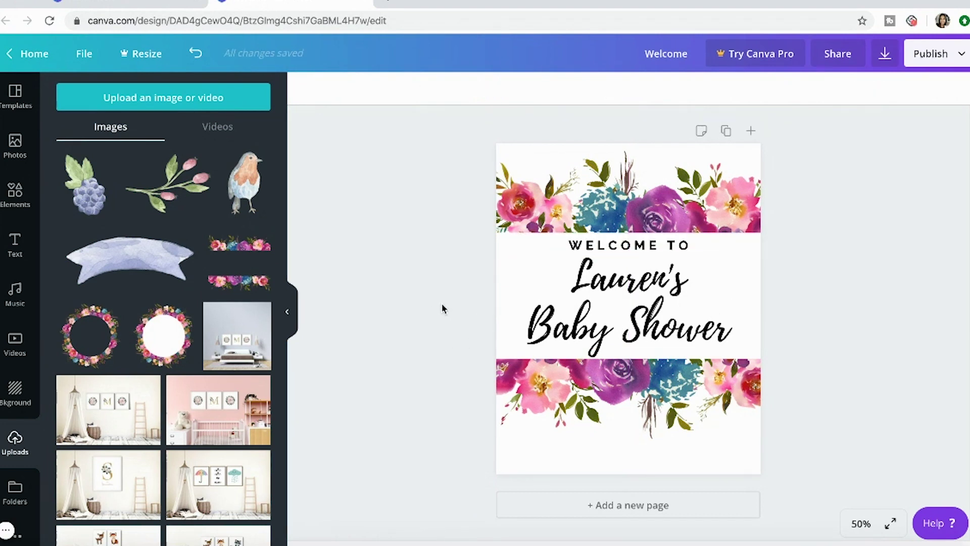
# - Duplicate the "WELCOME TO" text and place the duplicate below the lower floral band
pyautogui.click(15, 245)
pyautogui.click(651, 246)
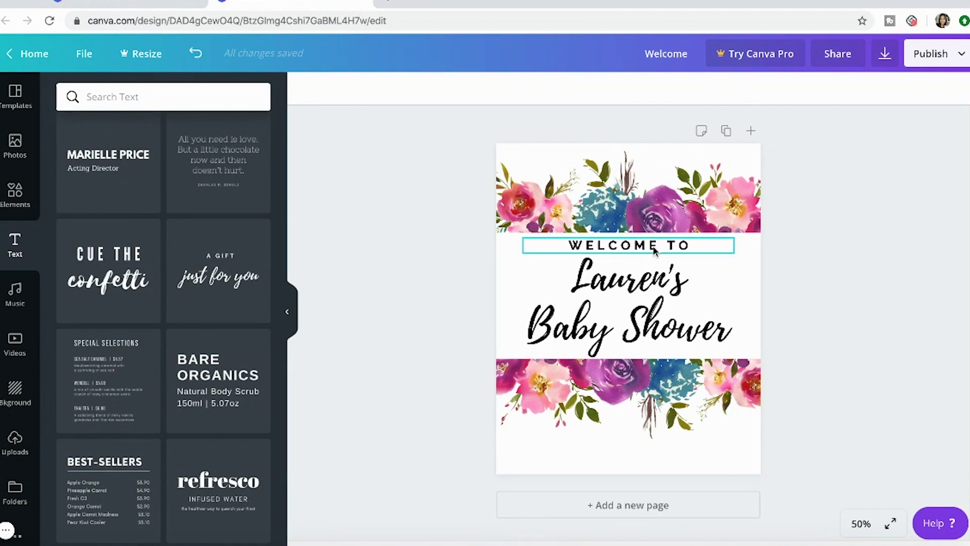
pyautogui.rightClick(655, 247)
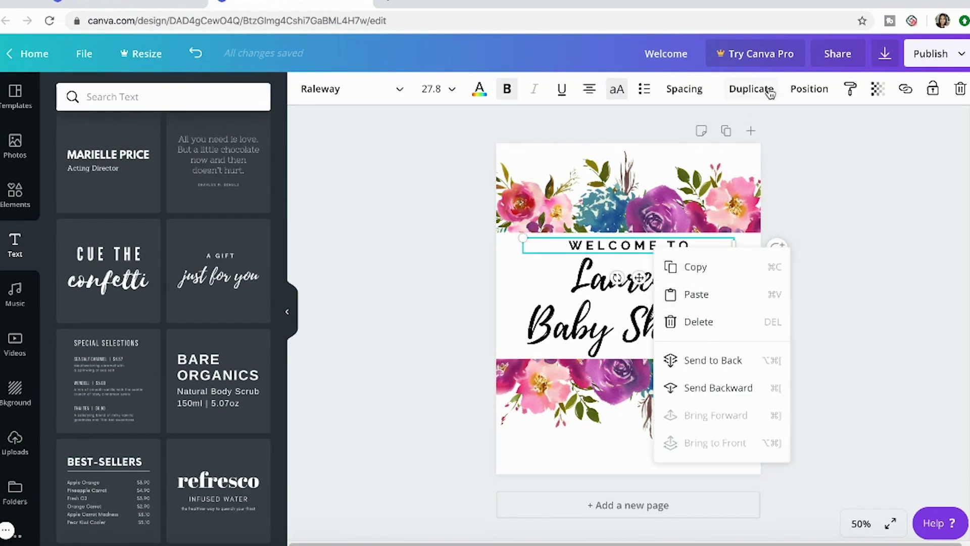
pyautogui.click(753, 89)
pyautogui.moveTo(656, 256); pyautogui.dragTo(558, 441)
# - Change the duplicated text to "MARCH 15TH, 2021" and centre it horizontally on the page
pyautogui.doubleClick(639, 452)
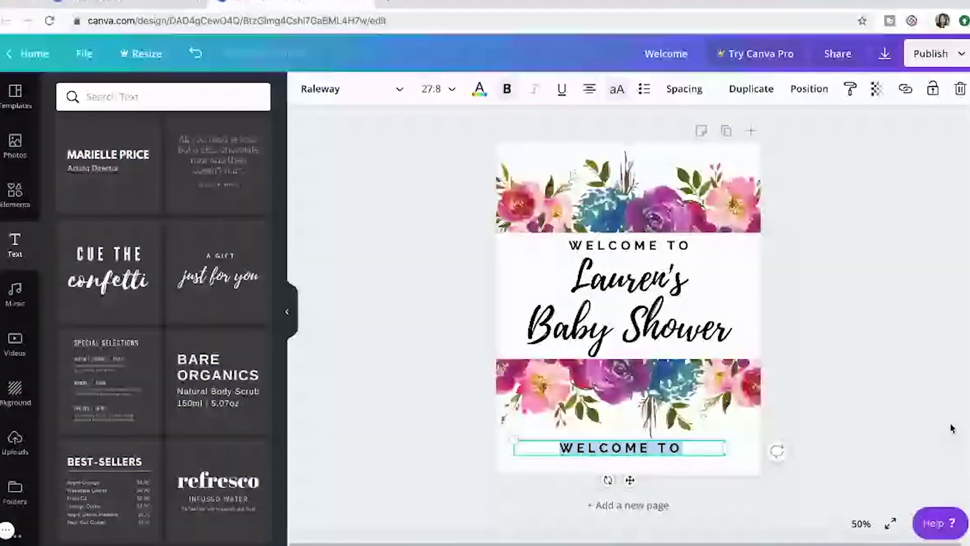
pyautogui.write('MARCH')
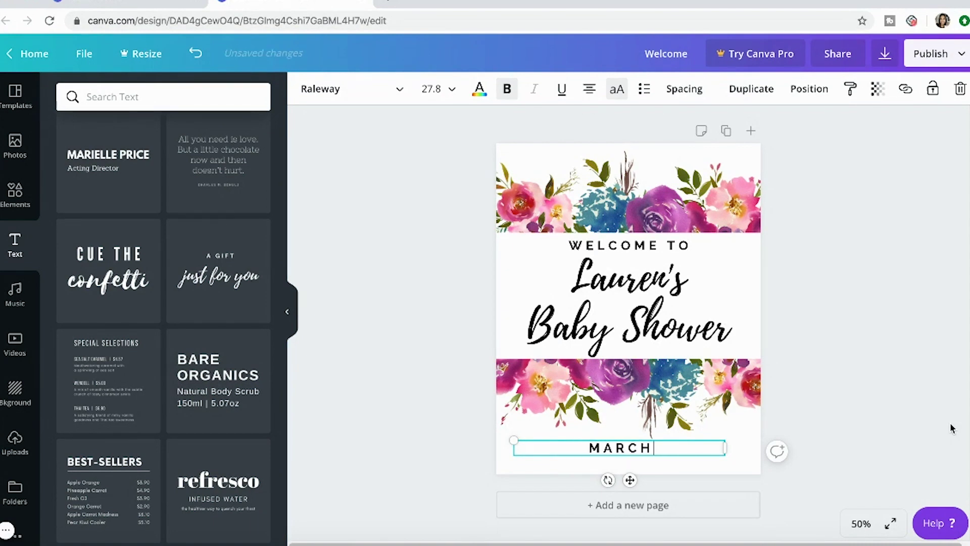
pyautogui.write(' 2021')
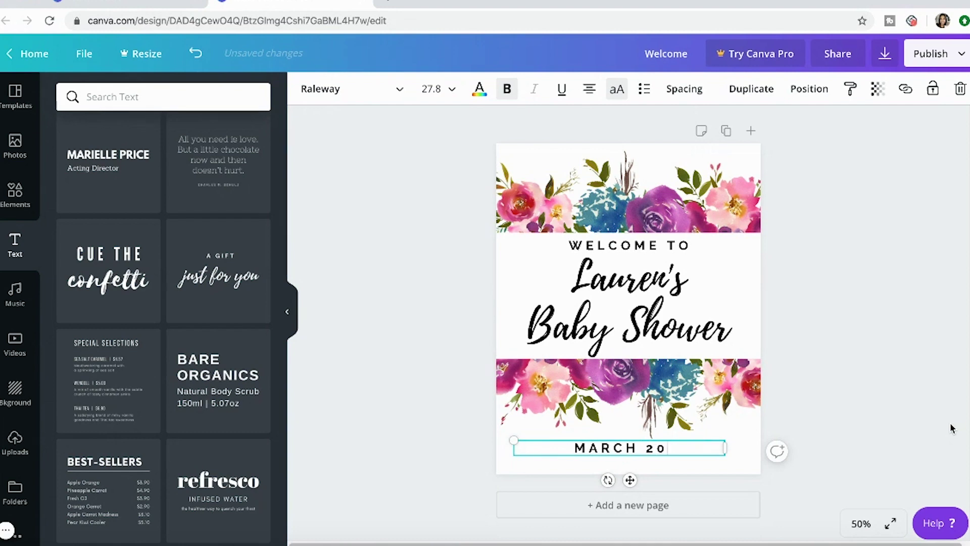
pyautogui.click(624, 448)
pyautogui.write('15TH')
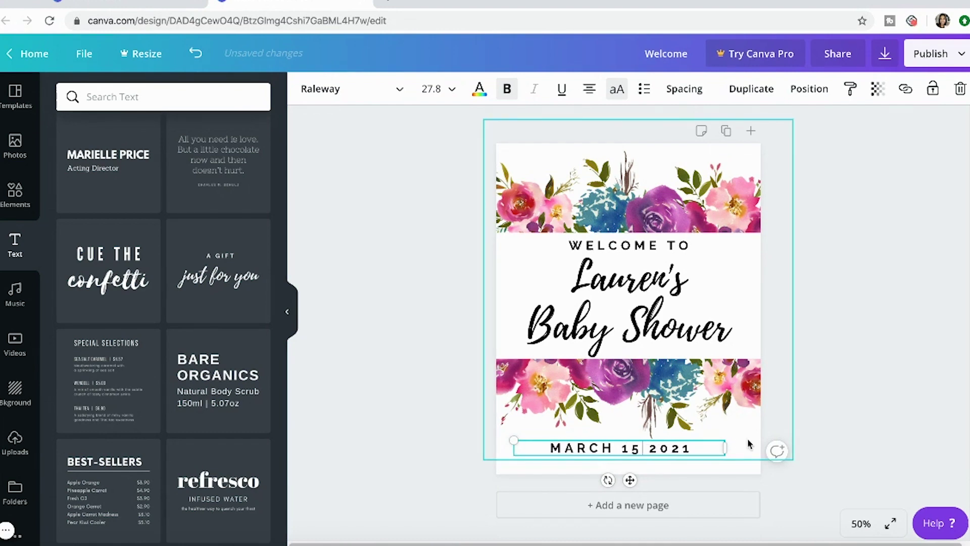
pyautogui.write(',')
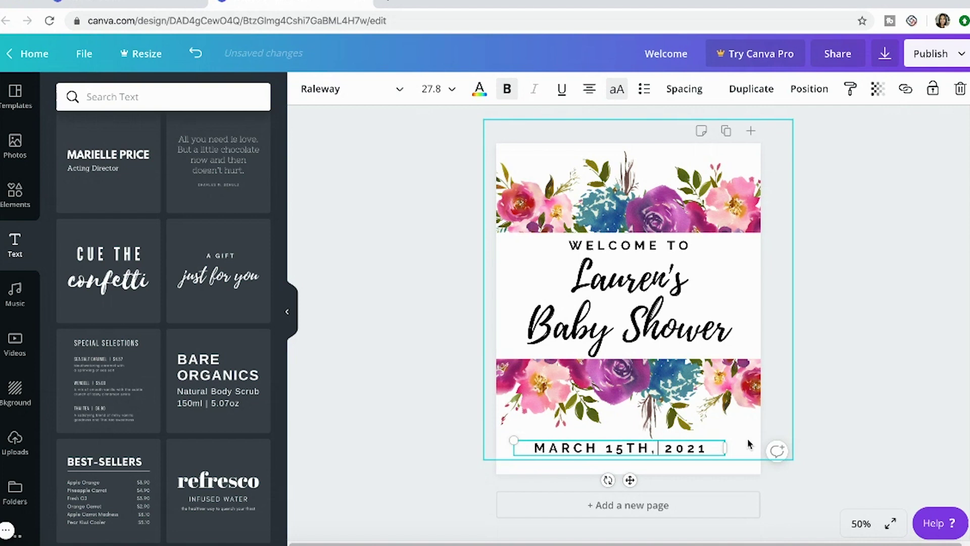
pyautogui.click(866, 374)
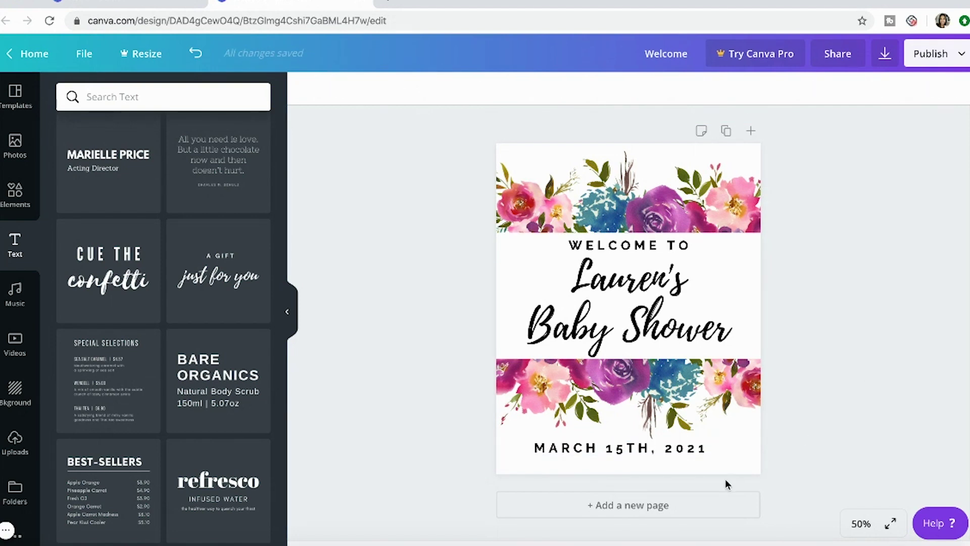
pyautogui.moveTo(678, 451); pyautogui.dragTo(687, 451)
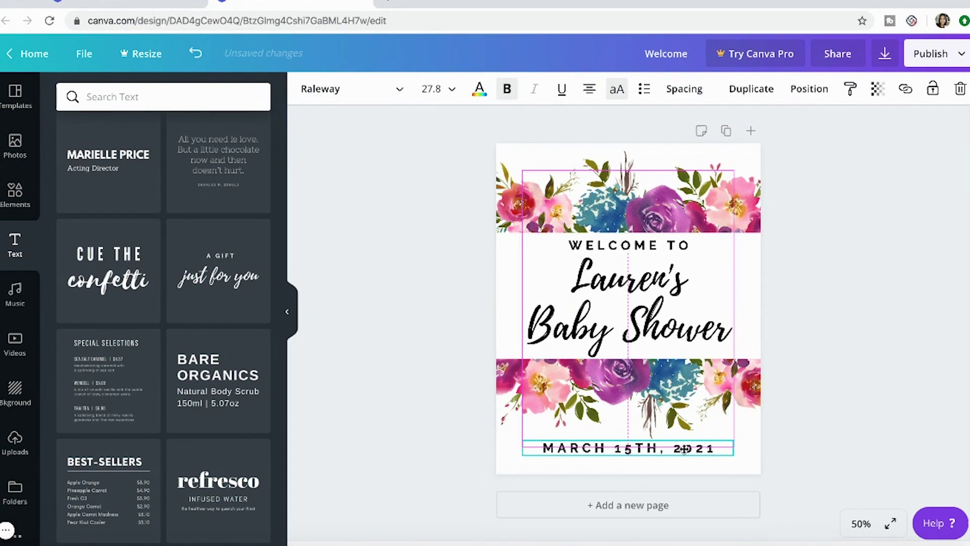
pyautogui.click(889, 406)
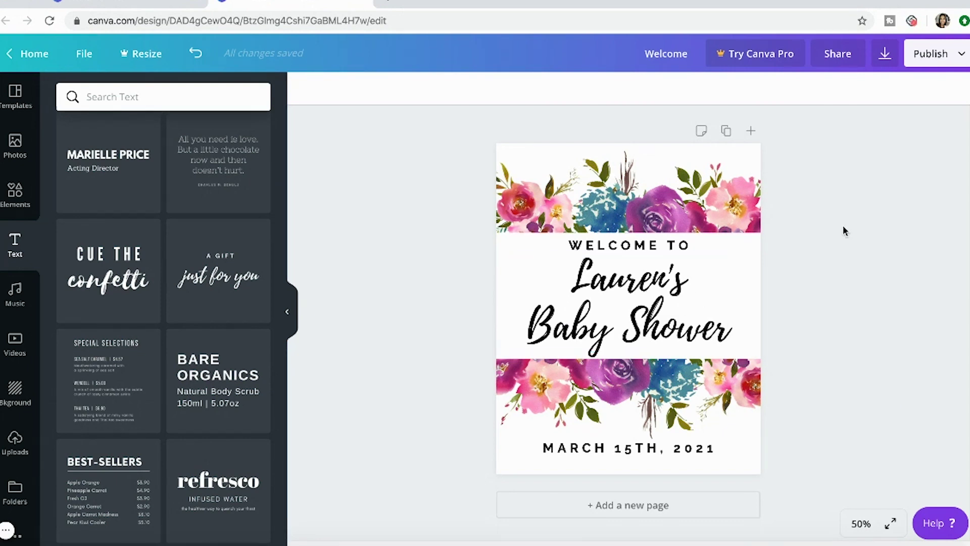
# - Try two other first names in the script heading and restore the original name
pyautogui.click(613, 289)
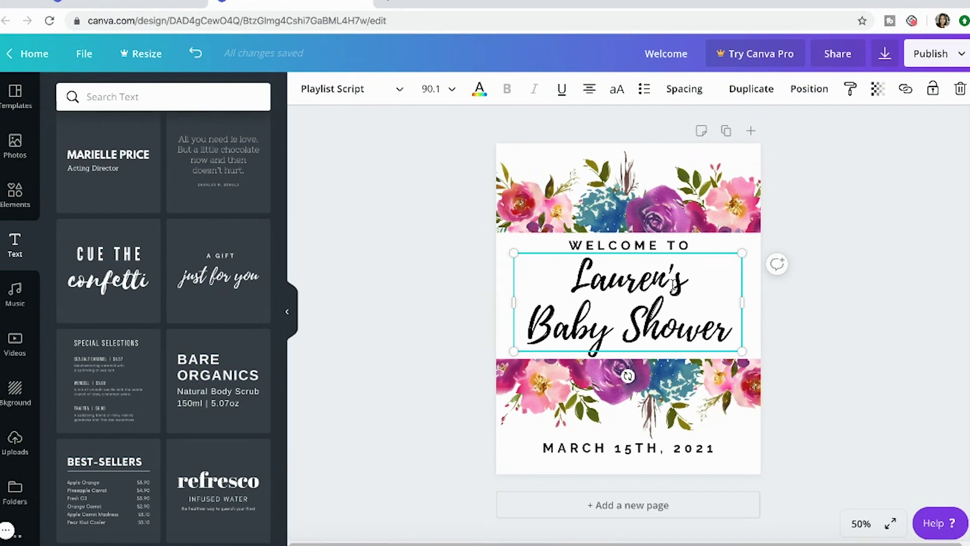
pyautogui.moveTo(667, 281); pyautogui.dragTo(571, 280)
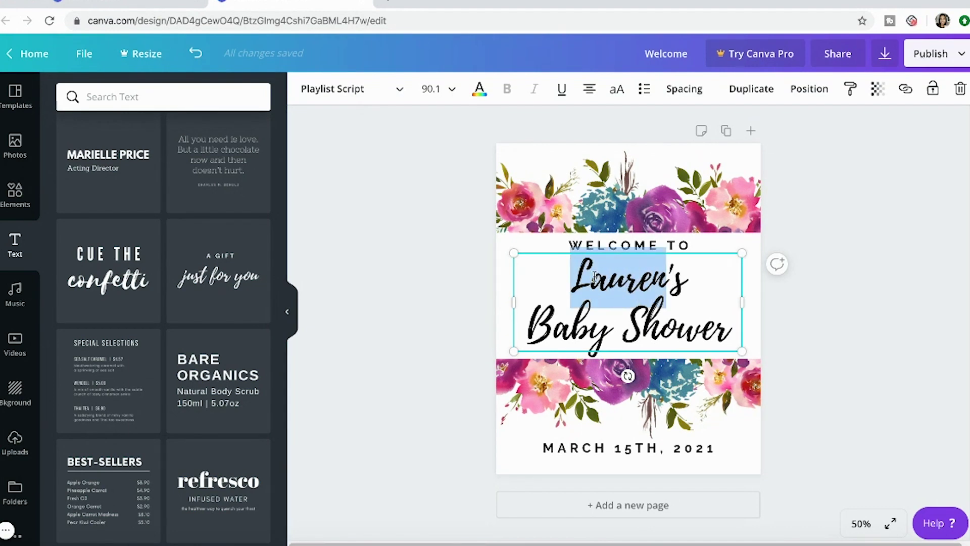
pyautogui.write('Sarah')
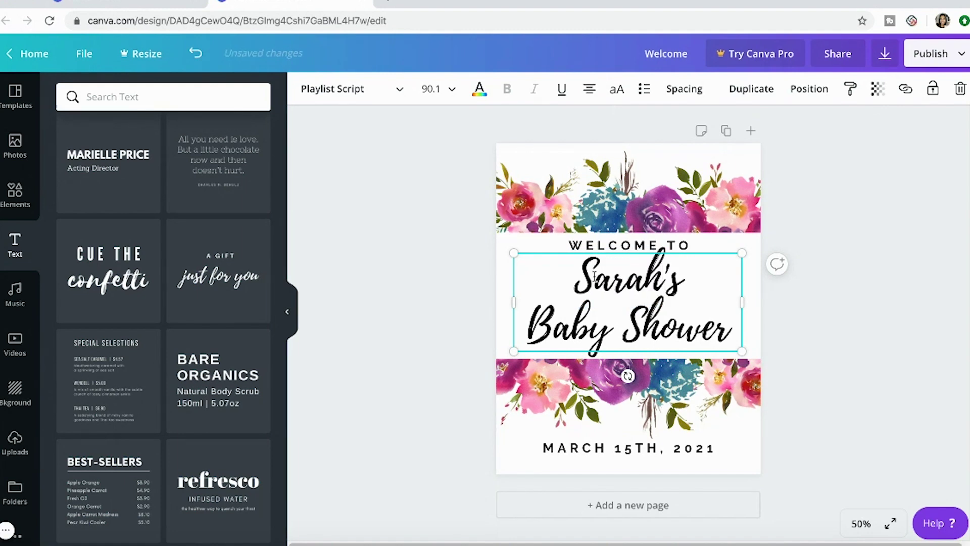
pyautogui.press('BackSpace')
pyautogui.press('BackSpace')
pyautogui.press('BackSpace')
pyautogui.press('BackSpace')
pyautogui.press('BackSpace')
pyautogui.write('Rebecca')
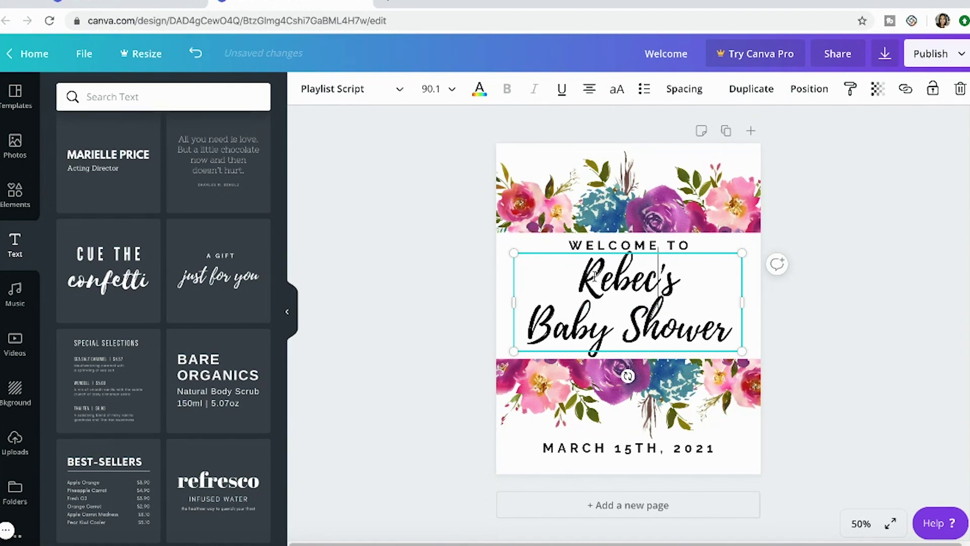
pyautogui.press('BackSpace')
pyautogui.press('BackSpace')
pyautogui.press('BackSpace')
pyautogui.press('BackSpace')
pyautogui.press('BackSpace')
pyautogui.press('BackSpace')
pyautogui.press('BackSpace')
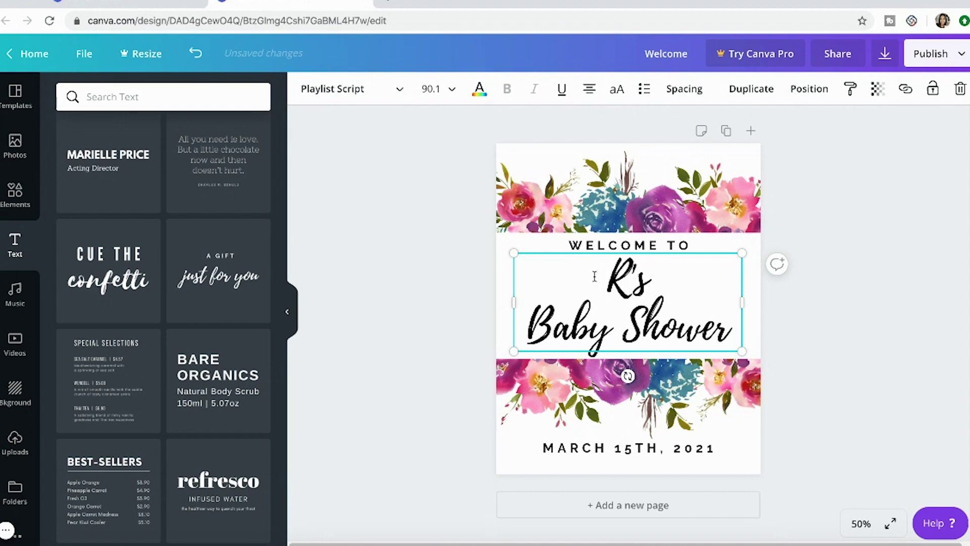
pyautogui.write('Lauren')
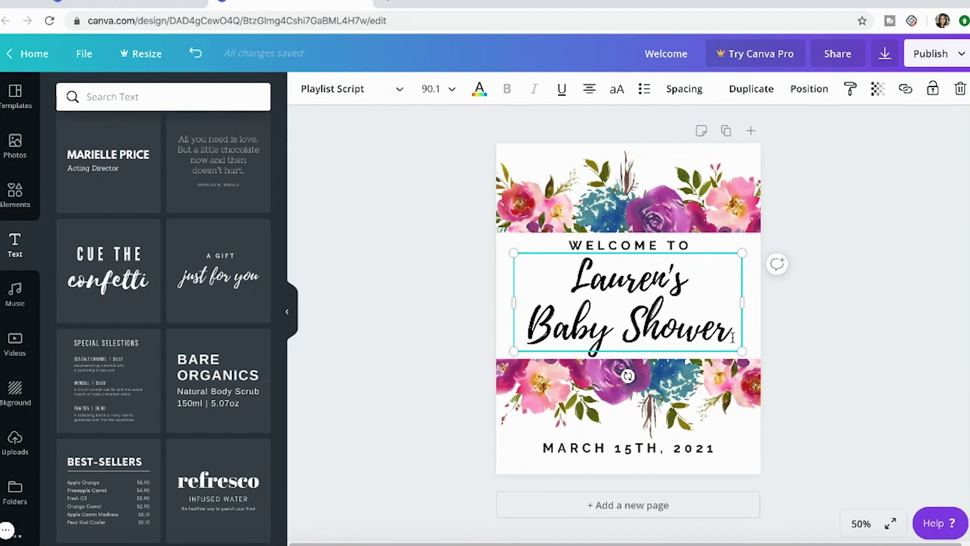
pyautogui.click(808, 350)
pyautogui.click(627, 449)
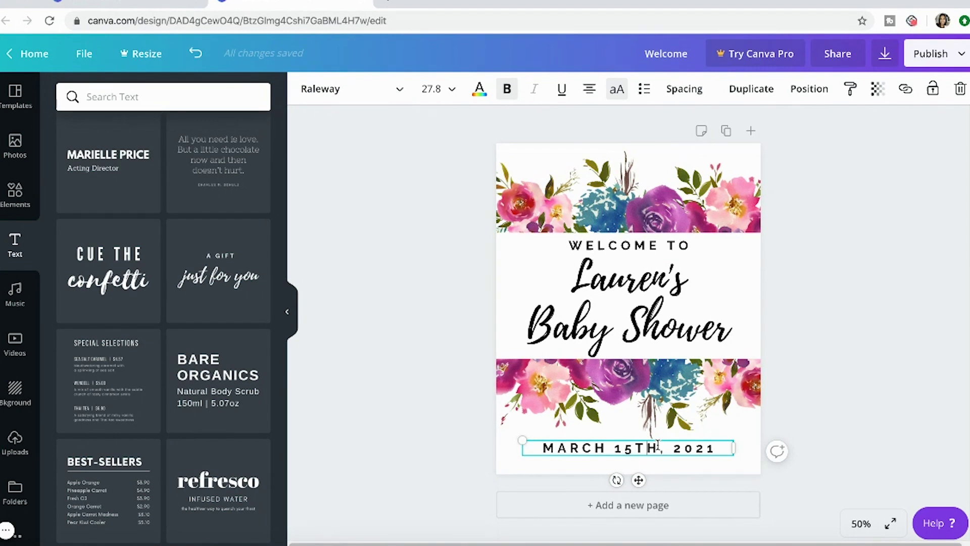
pyautogui.click(730, 206)
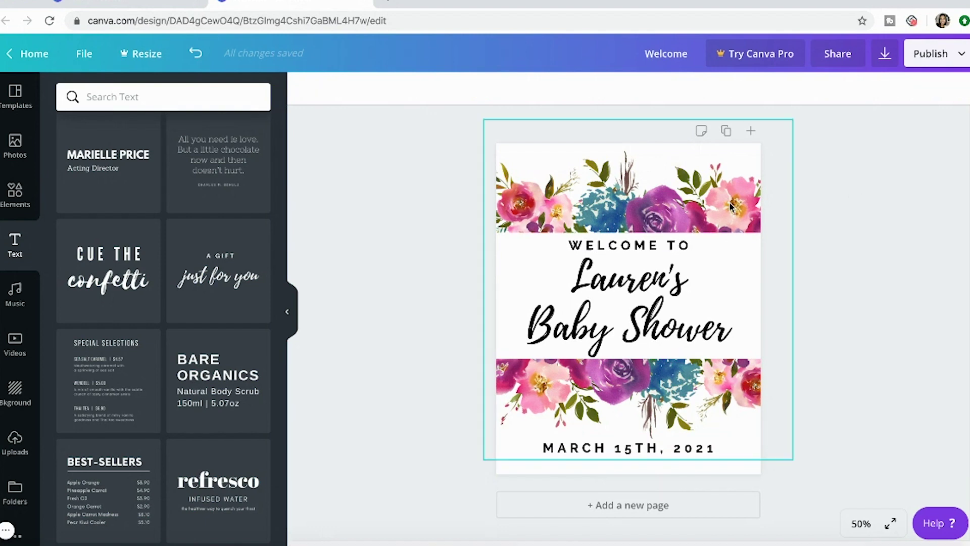
pyautogui.click(883, 205)
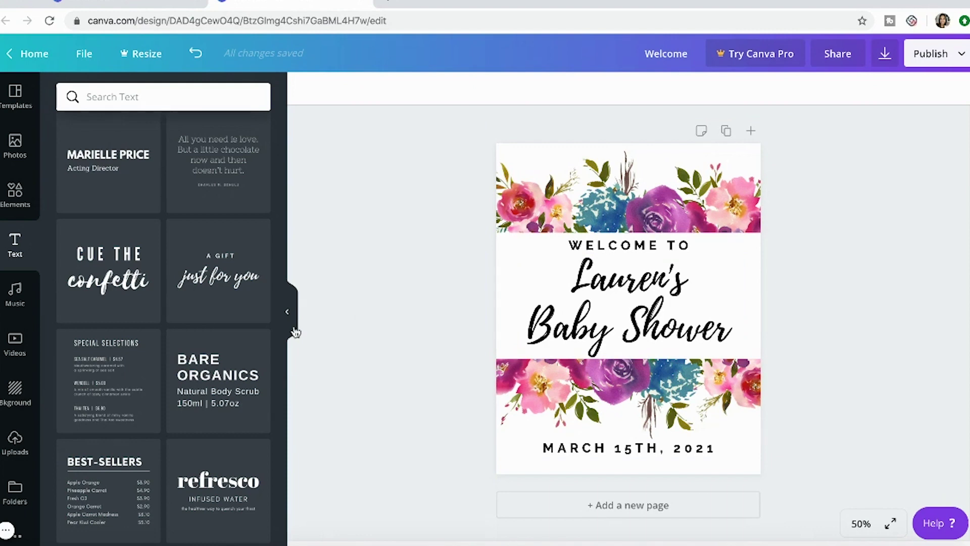
# - Collapse the side panel and make a copy of the finished welcome sign design
pyautogui.click(287, 312)
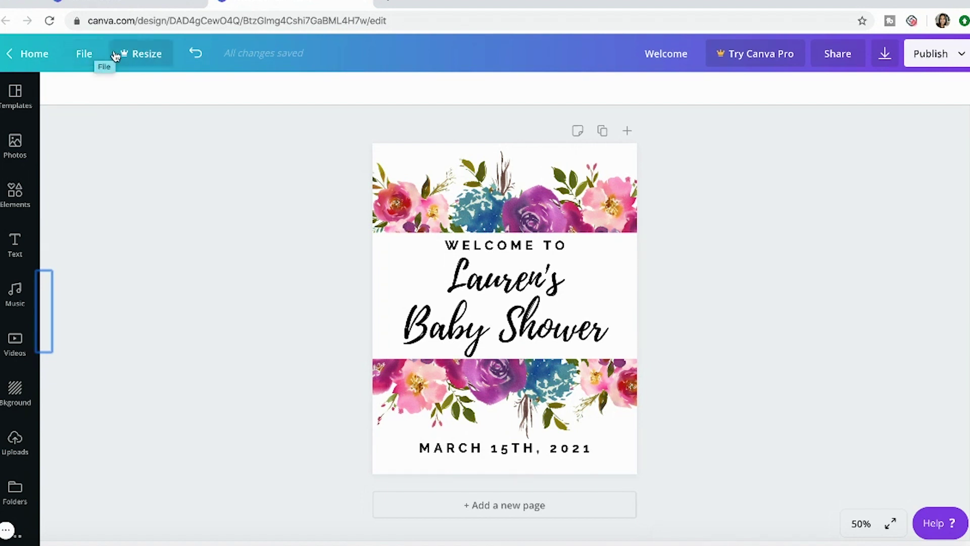
pyautogui.click(87, 56)
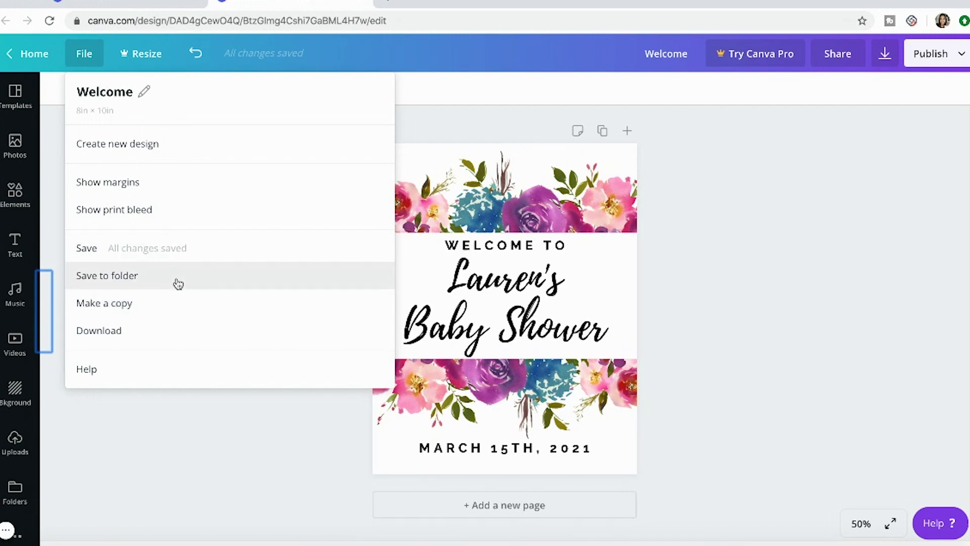
pyautogui.click(163, 305)
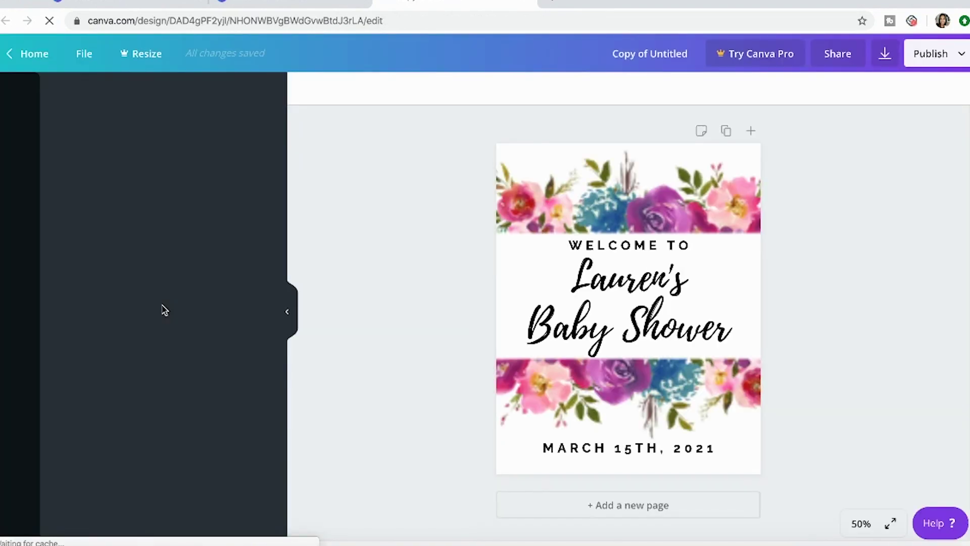
pyautogui.click(304, 3)
pyautogui.click(348, 126)
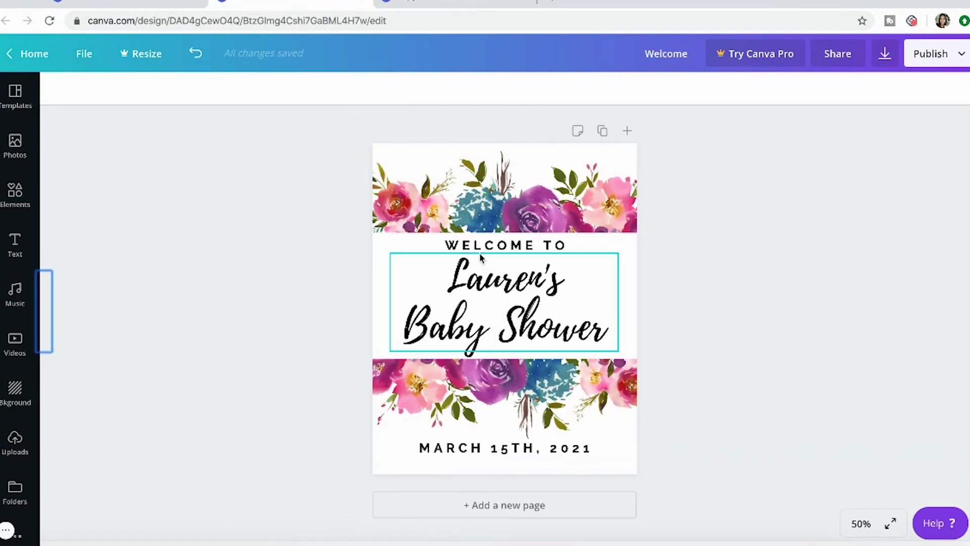
pyautogui.click(467, 4)
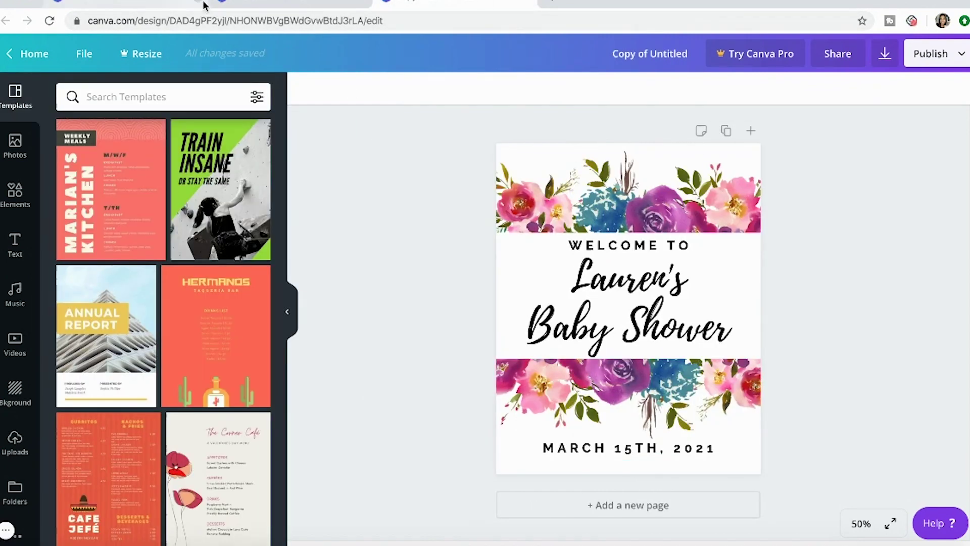
pyautogui.click(293, 4)
pyautogui.click(84, 53)
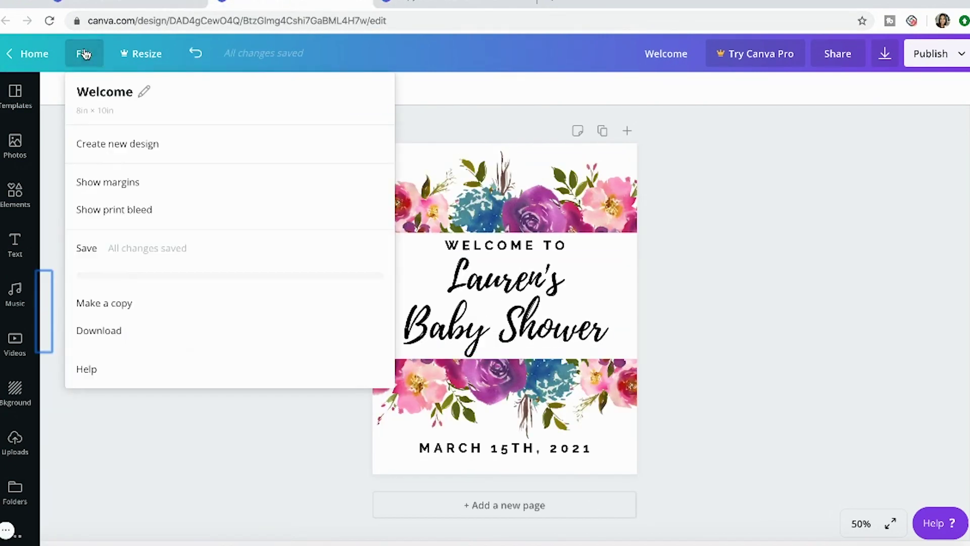
pyautogui.click(771, 290)
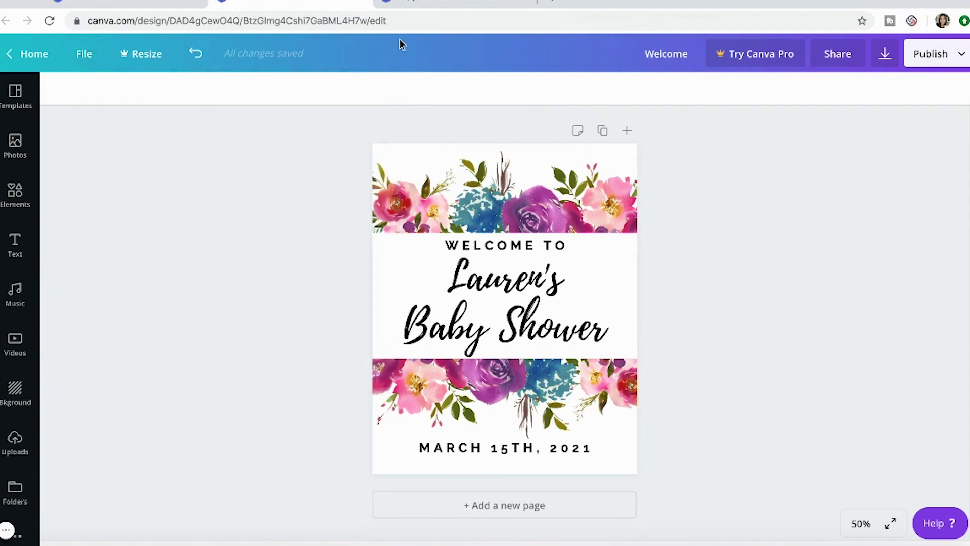
pyautogui.click(427, 4)
# - Return to the original design and rename it "Spring Baby Shower - BACKUP"
pyautogui.click(293, 5)
pyautogui.moveTo(688, 53); pyautogui.dragTo(636, 56)
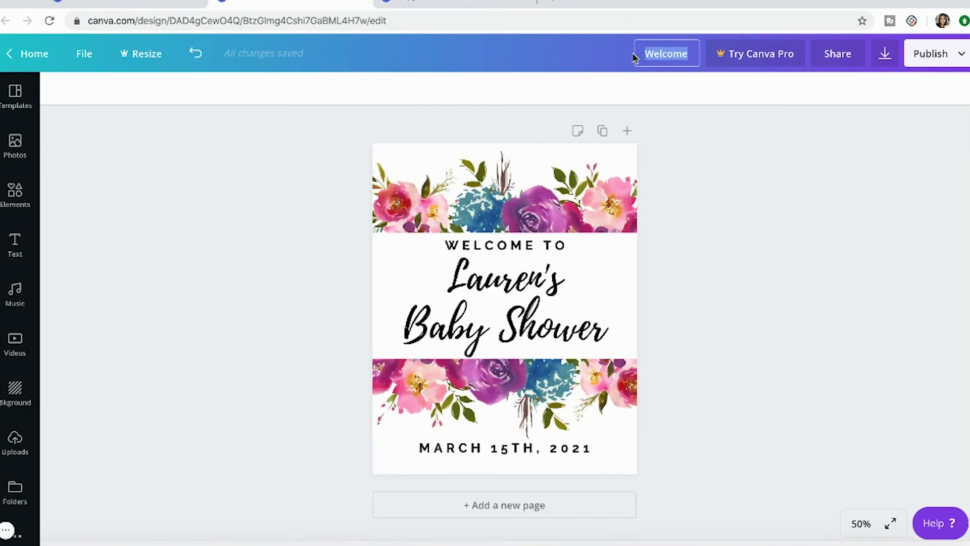
pyautogui.press('BackSpace')
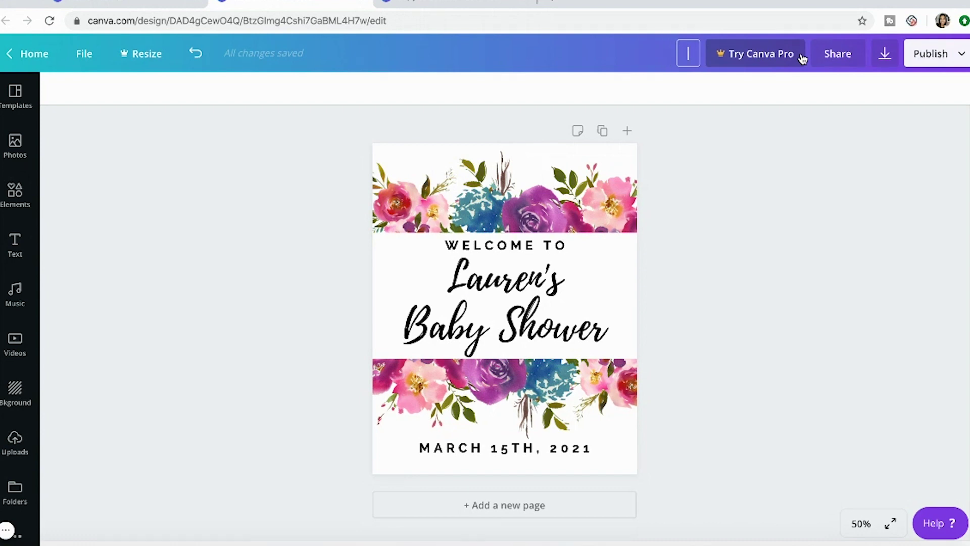
pyautogui.write('Spring Baby S')
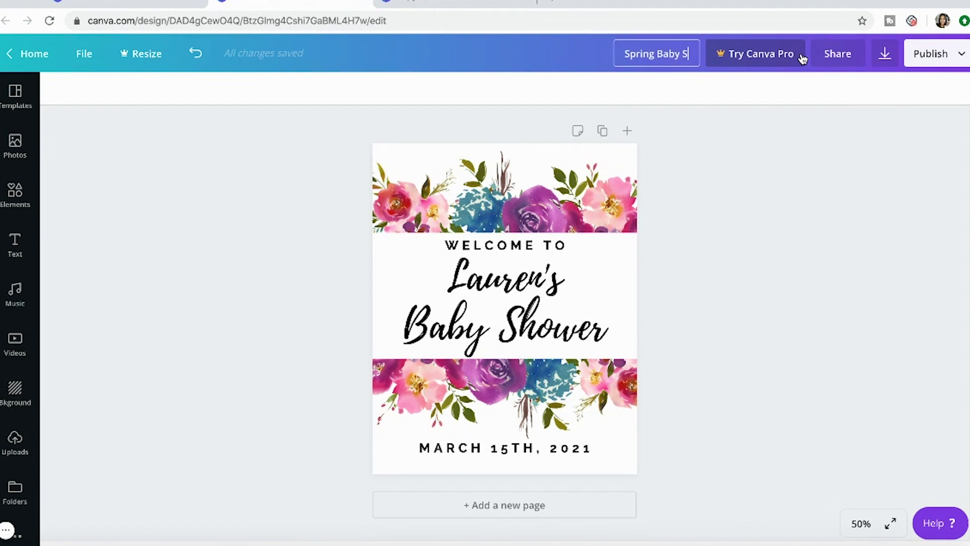
pyautogui.write('hower - My')
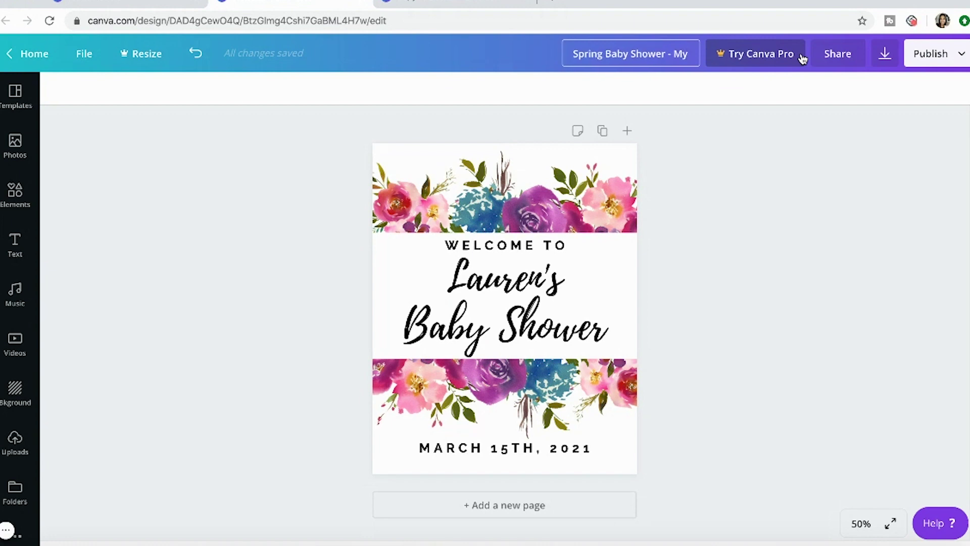
pyautogui.press('BackSpace')
pyautogui.press('BackSpace')
pyautogui.write('BACK')
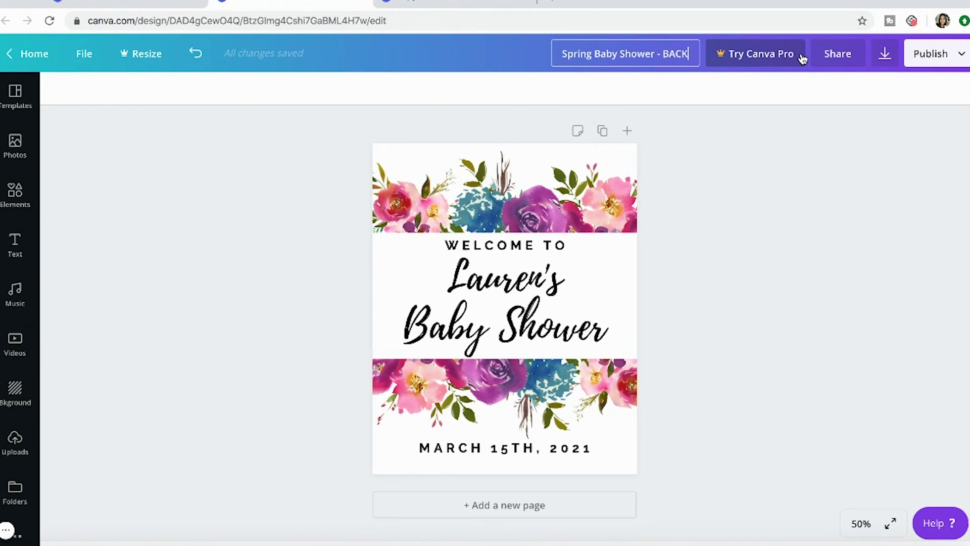
pyautogui.write('UP')
# - Switch to the copied design and rename it "Spring Baby Shower - Edit"
pyautogui.click(485, 5)
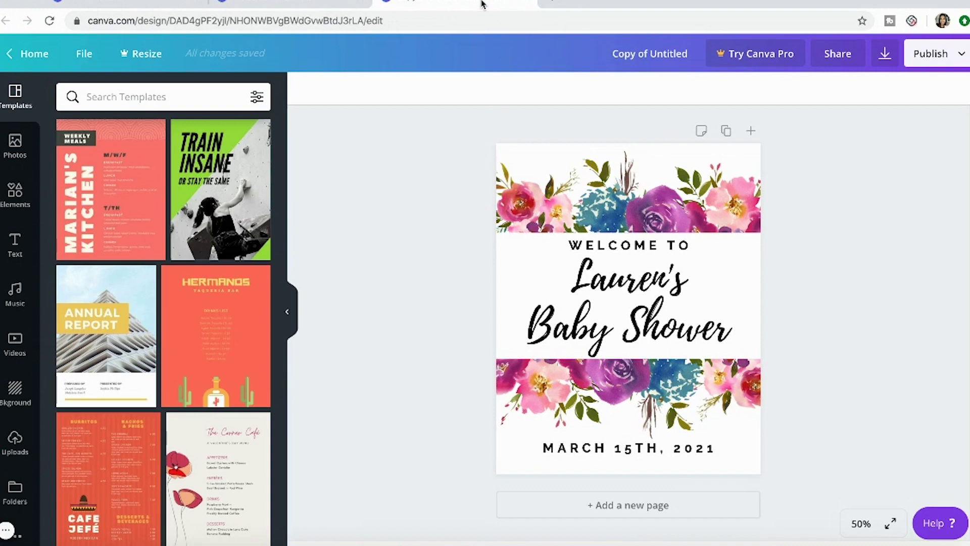
pyautogui.click(664, 56)
pyautogui.write('Spr')
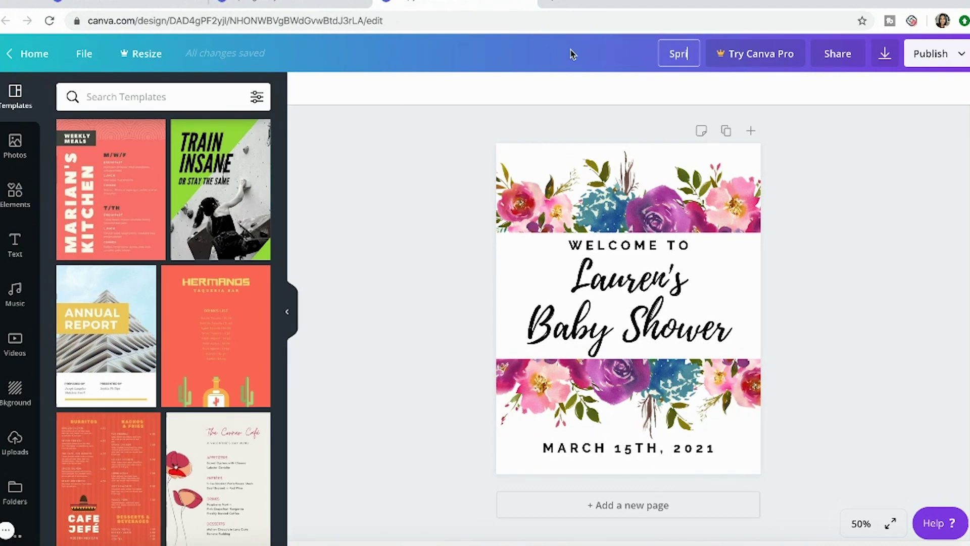
pyautogui.write('ing Baby Showe')
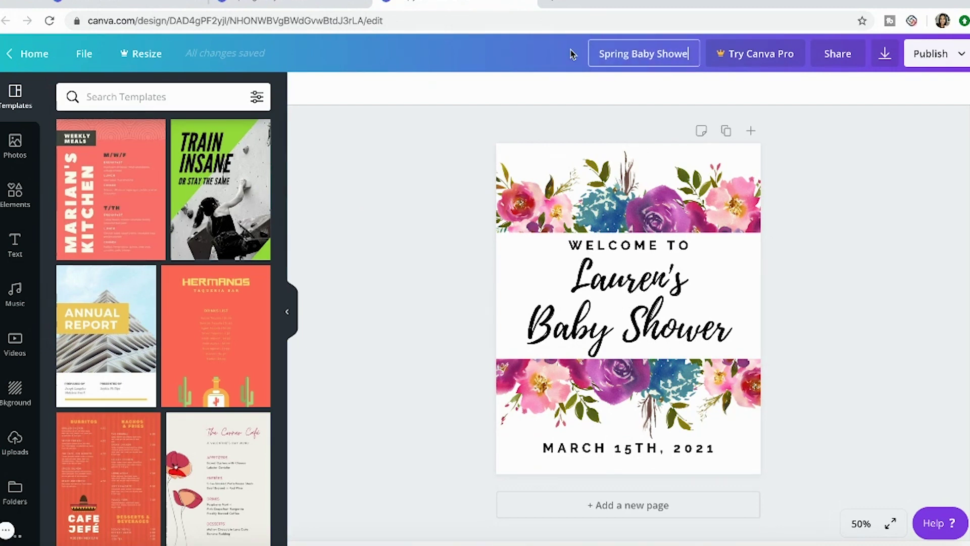
pyautogui.write('r Edit')
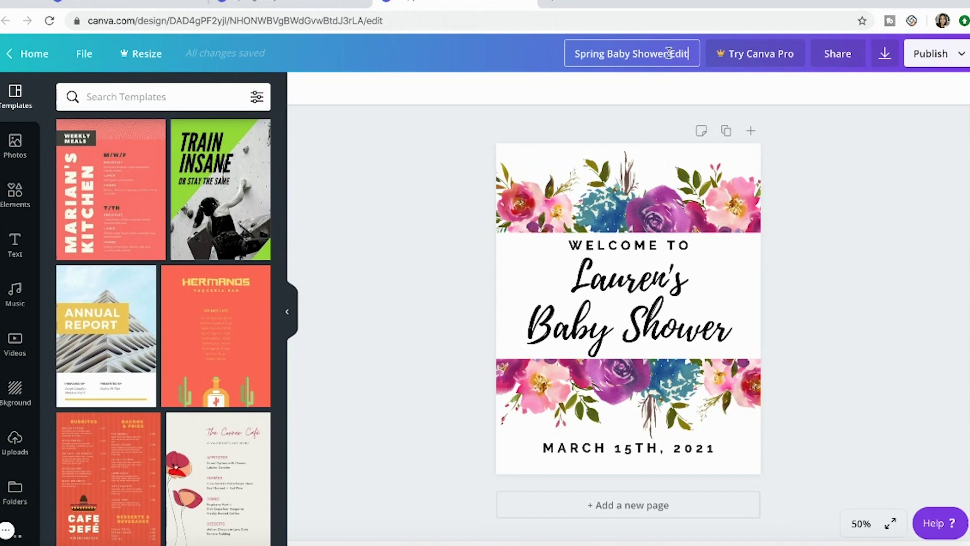
pyautogui.click(668, 53)
pyautogui.write('-')
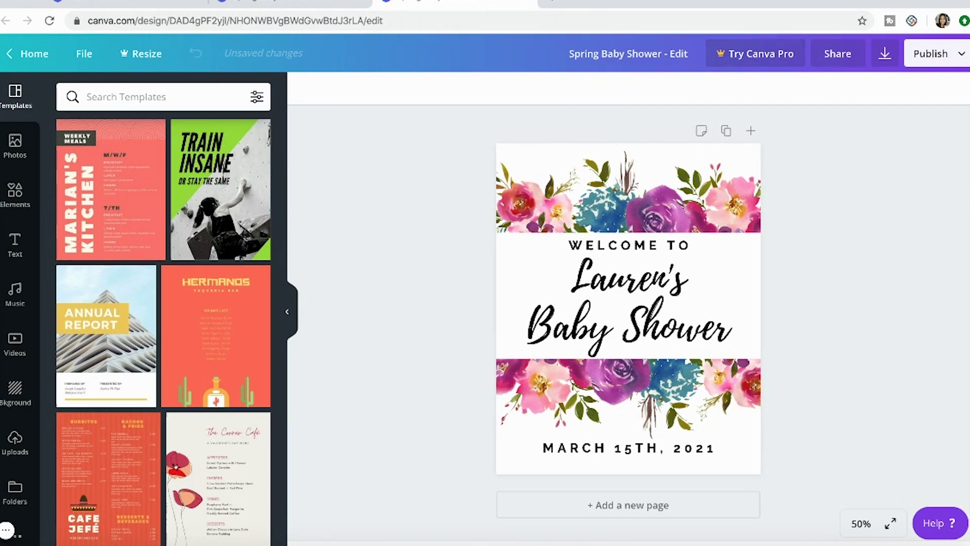
# - Return to the "Spring Baby Shower - BACKUP" design and save it to the My Designs folder
pyautogui.click(295, 5)
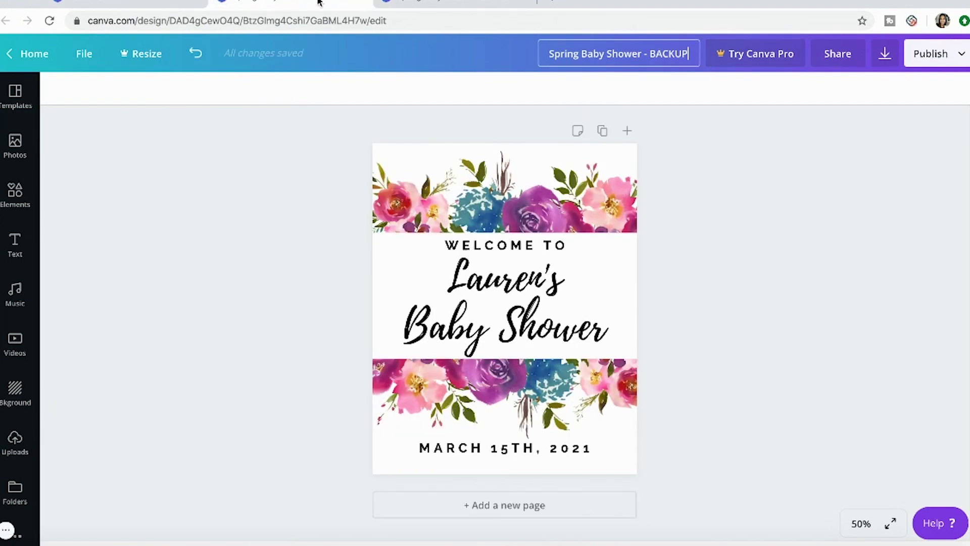
pyautogui.click(76, 63)
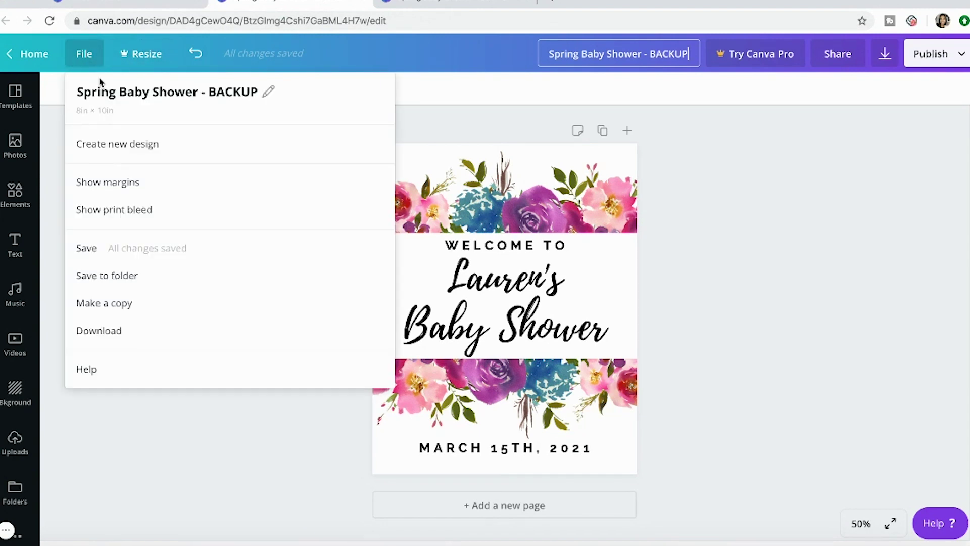
pyautogui.click(158, 283)
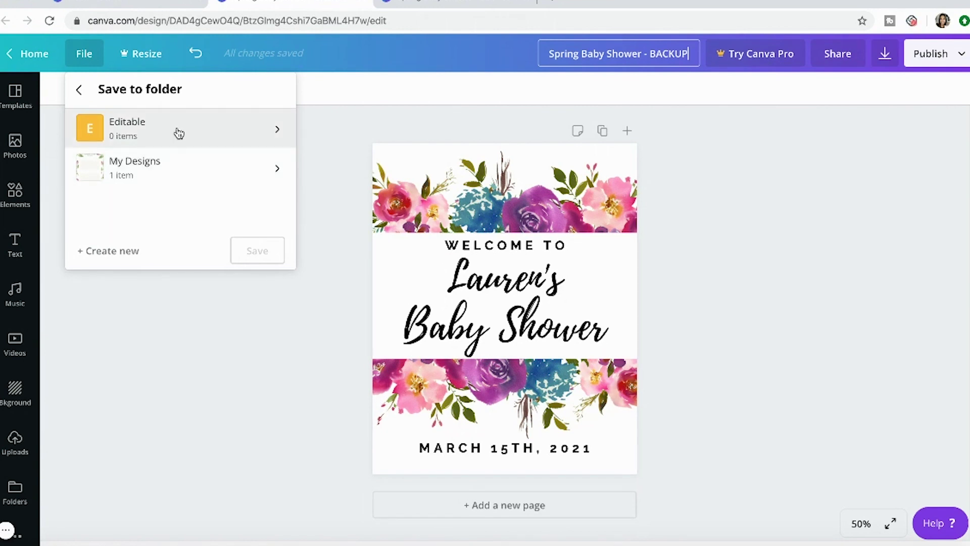
pyautogui.click(99, 255)
pyautogui.click(82, 93)
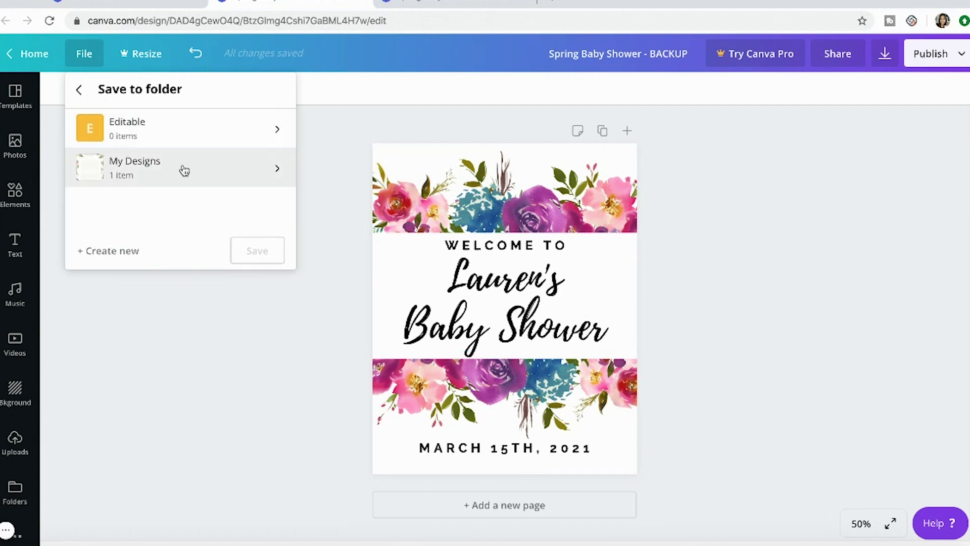
pyautogui.click(184, 178)
pyautogui.click(249, 255)
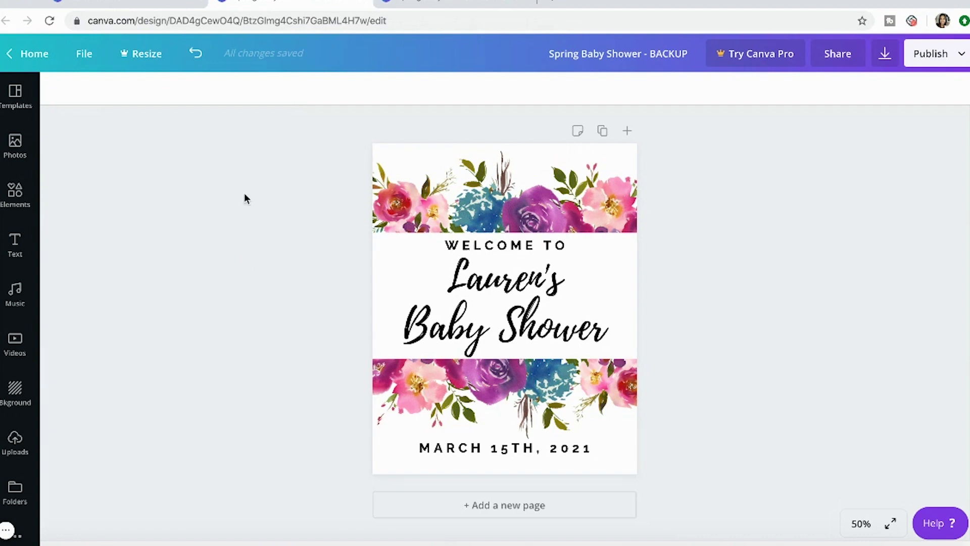
# - Switch to the "Spring Baby Shower - Edit" design and save it to the Editable folder
pyautogui.click(455, 3)
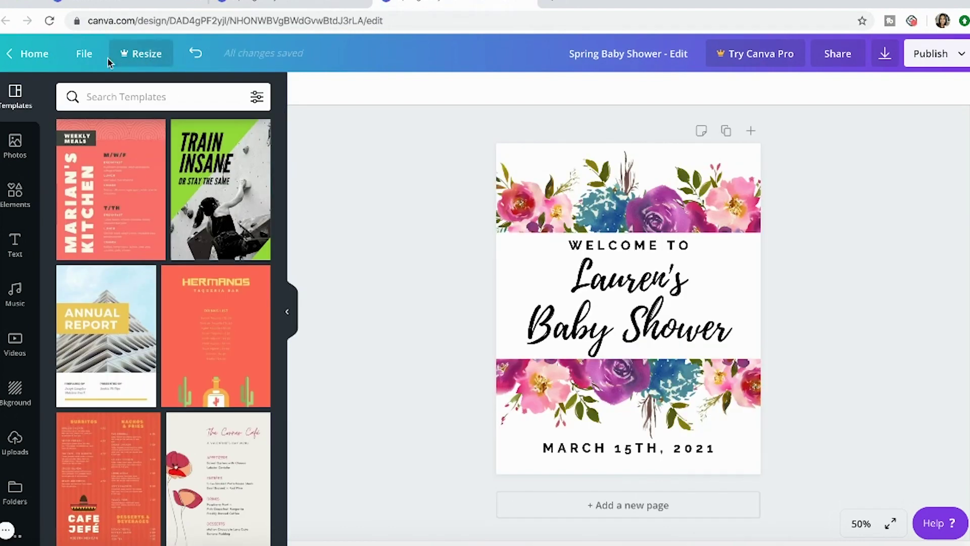
pyautogui.click(287, 311)
pyautogui.click(84, 54)
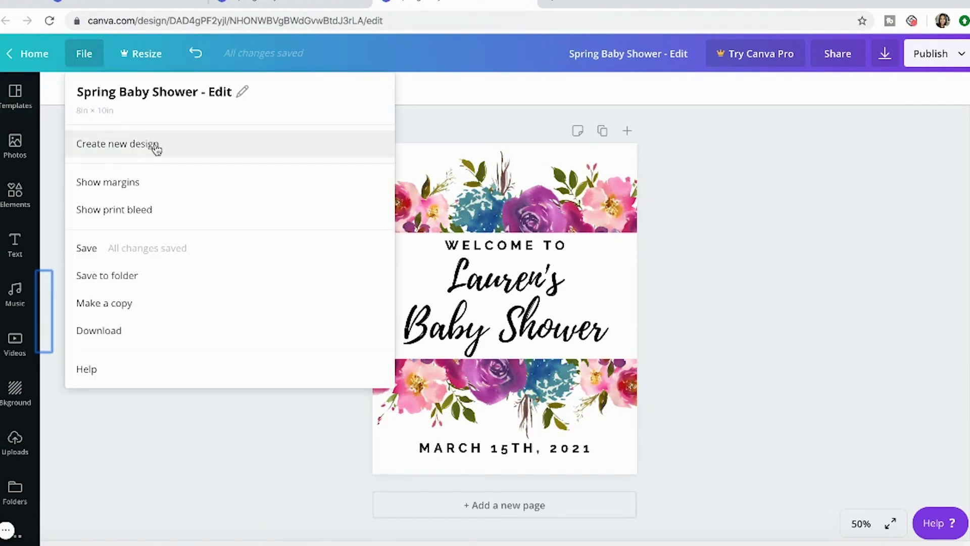
pyautogui.click(183, 275)
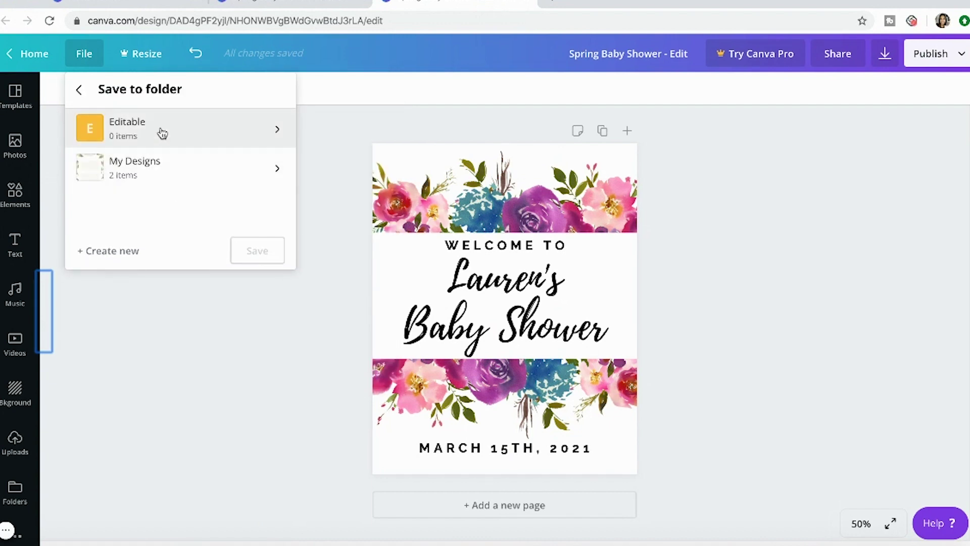
pyautogui.click(160, 132)
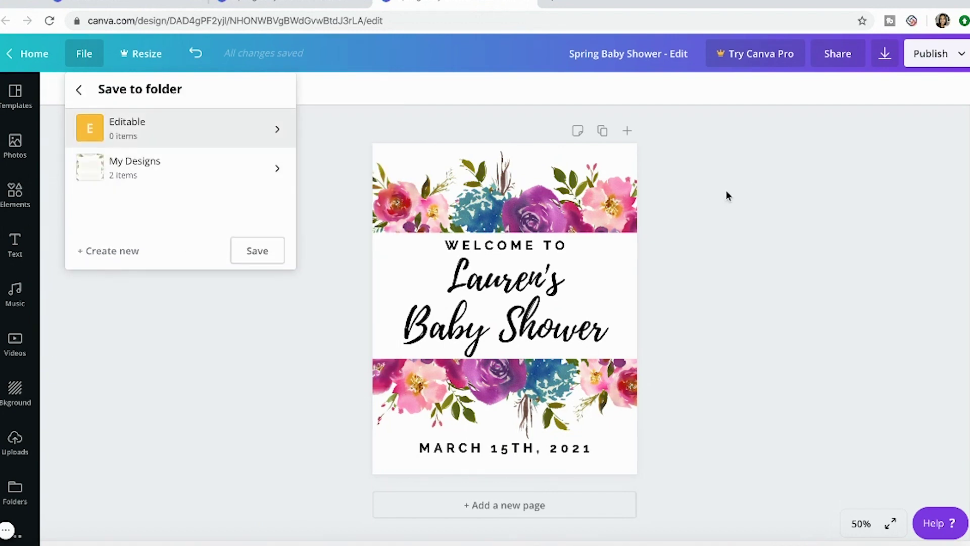
pyautogui.click(273, 261)
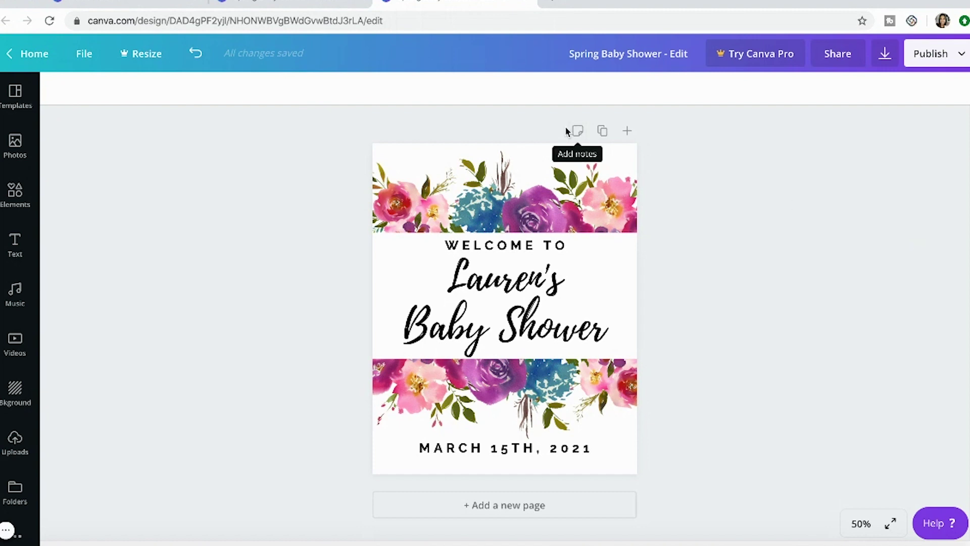
# - Close the backup design and copy the share link for editing the "Spring Baby Shower - Edit" design
pyautogui.click(291, 3)
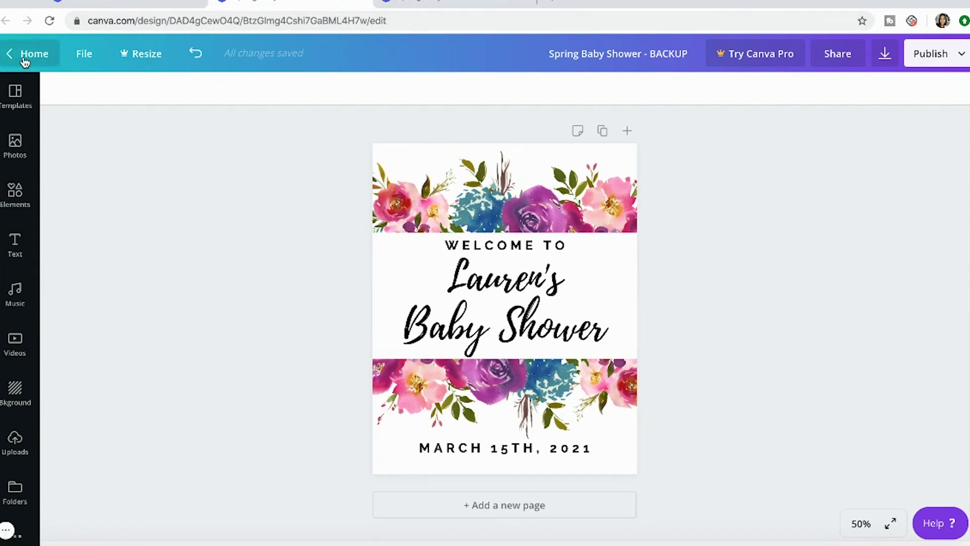
pyautogui.click(435, 4)
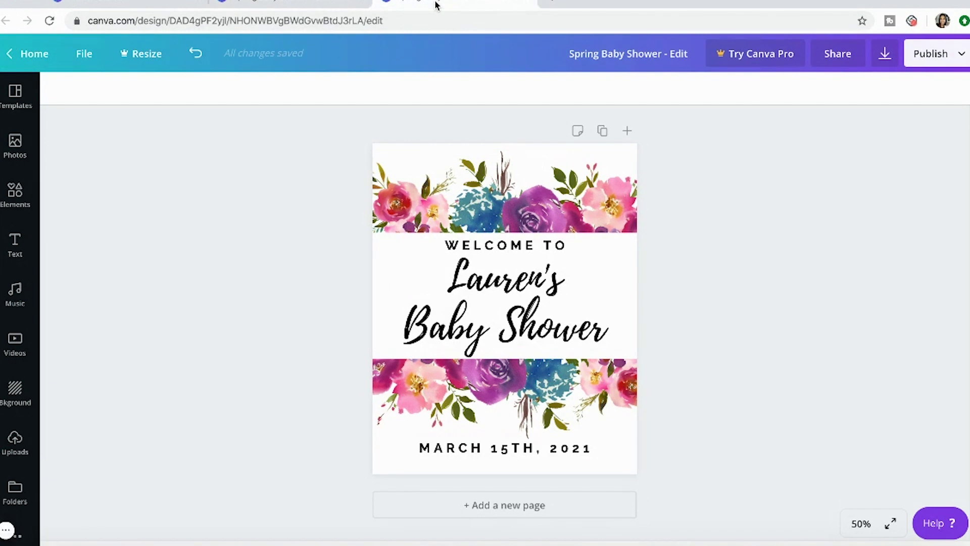
pyautogui.click(364, 2)
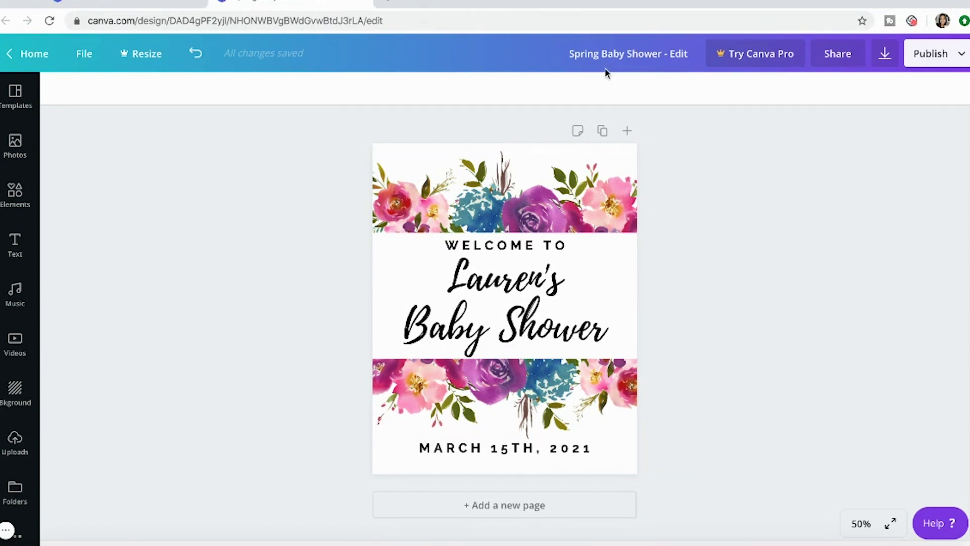
pyautogui.click(838, 57)
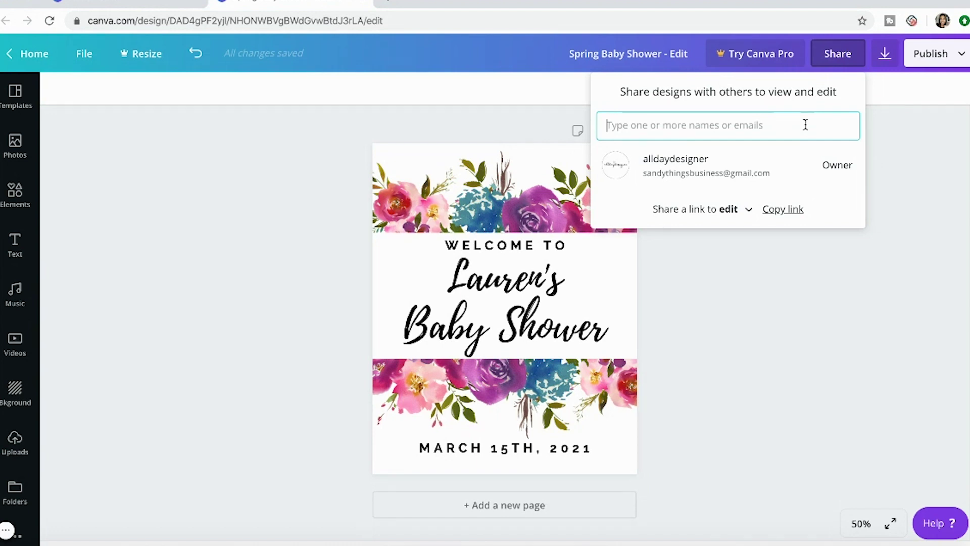
pyautogui.click(778, 209)
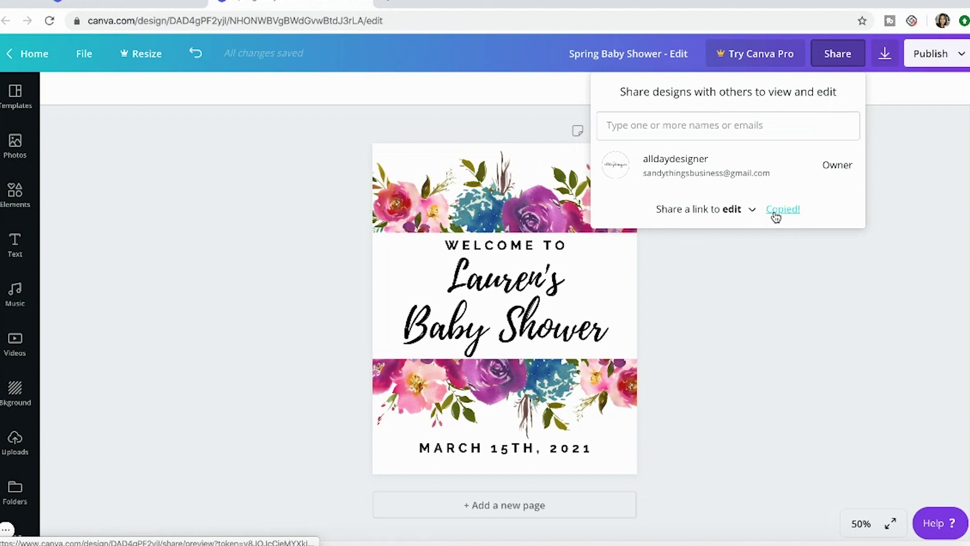
# - Test the copied share link in a new browser tab, and close that tab and the share options
pyautogui.click(386, 3)
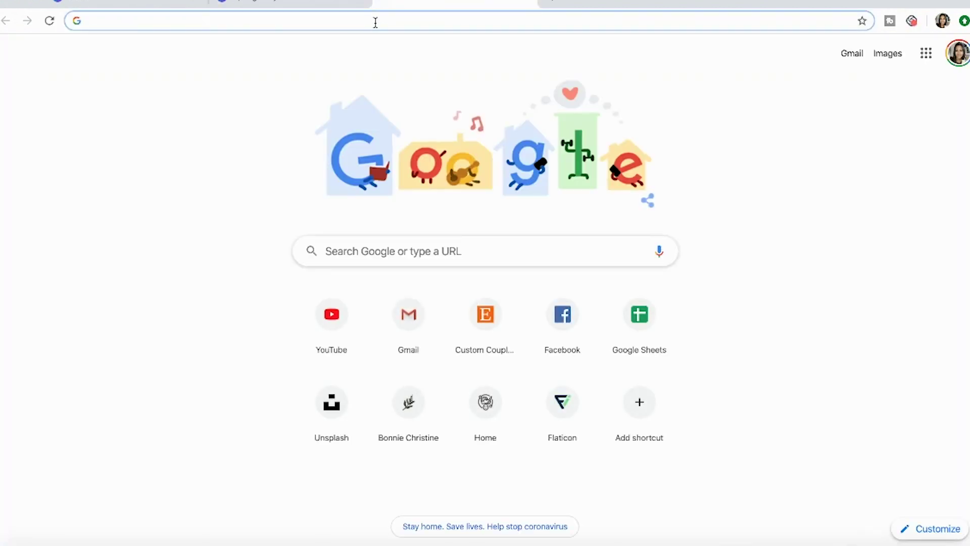
pyautogui.rightClick(375, 22)
pyautogui.click(451, 111)
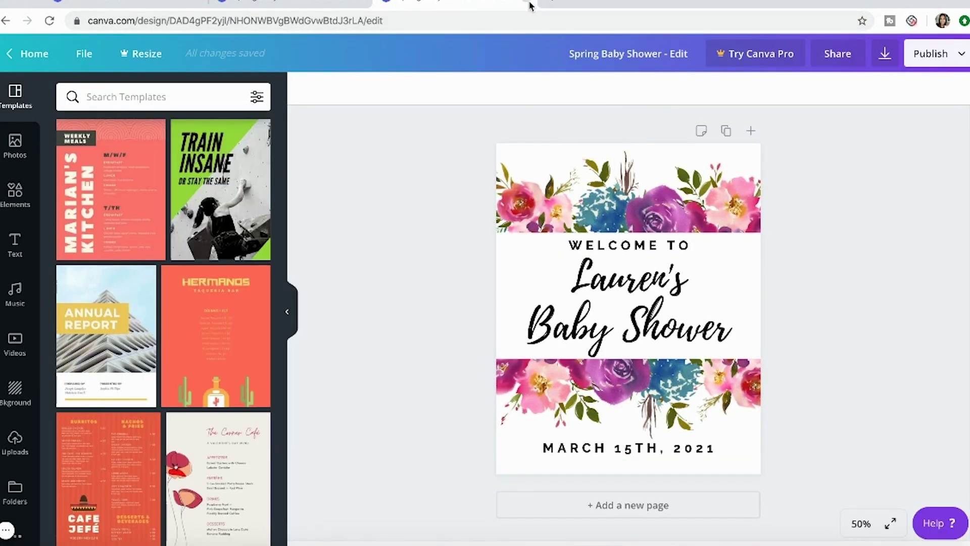
pyautogui.click(525, 4)
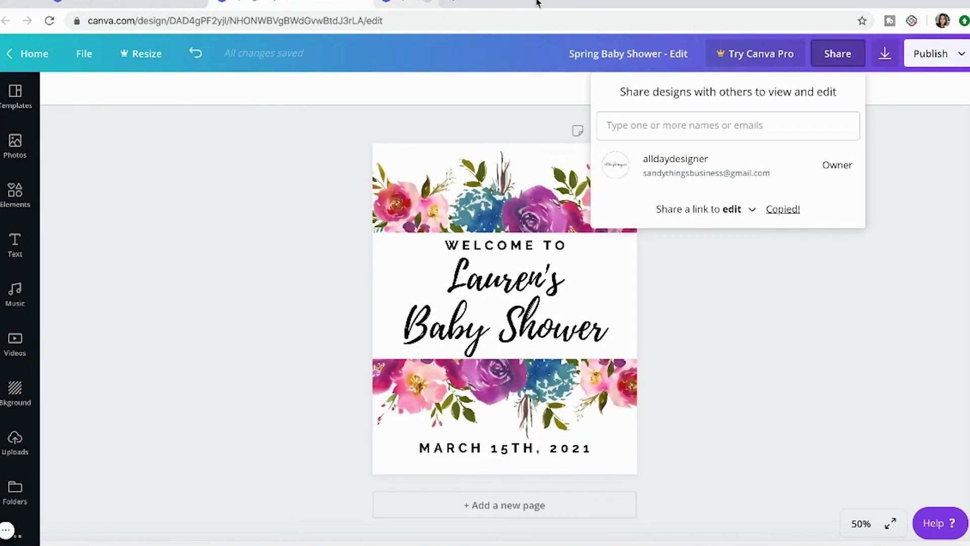
pyautogui.click(891, 183)
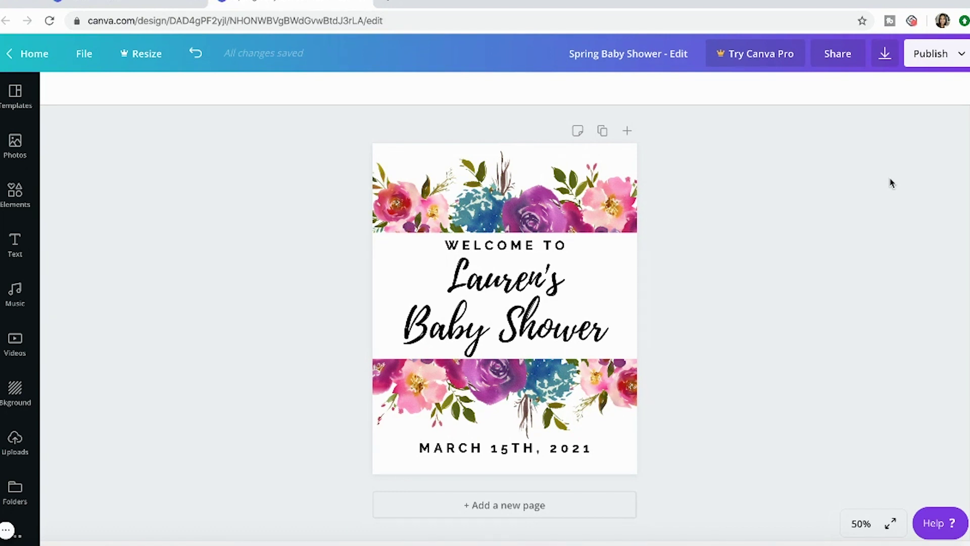
# - Load the copied share link in a new browser tab and view the options for editing the design as a recipient
pyautogui.click(386, 6)
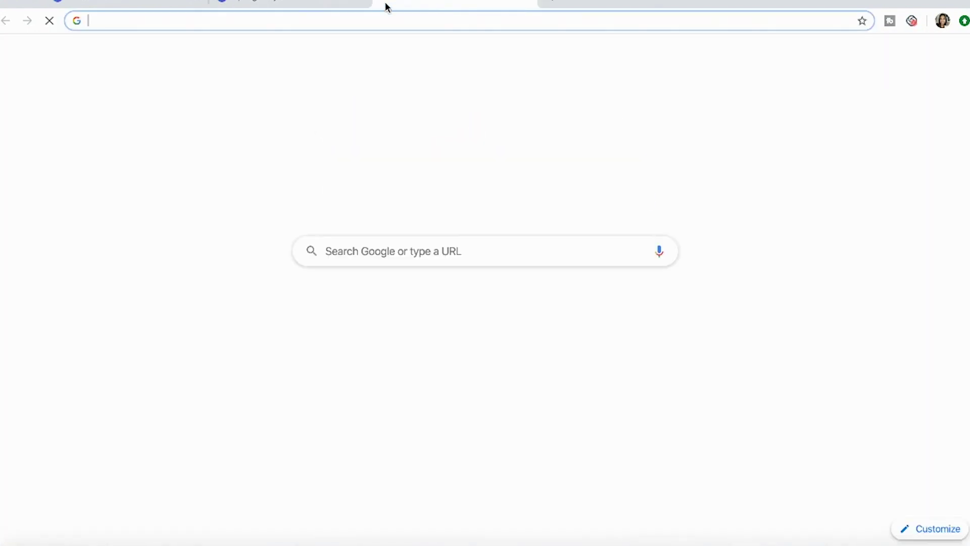
pyautogui.rightClick(373, 20)
pyautogui.click(437, 93)
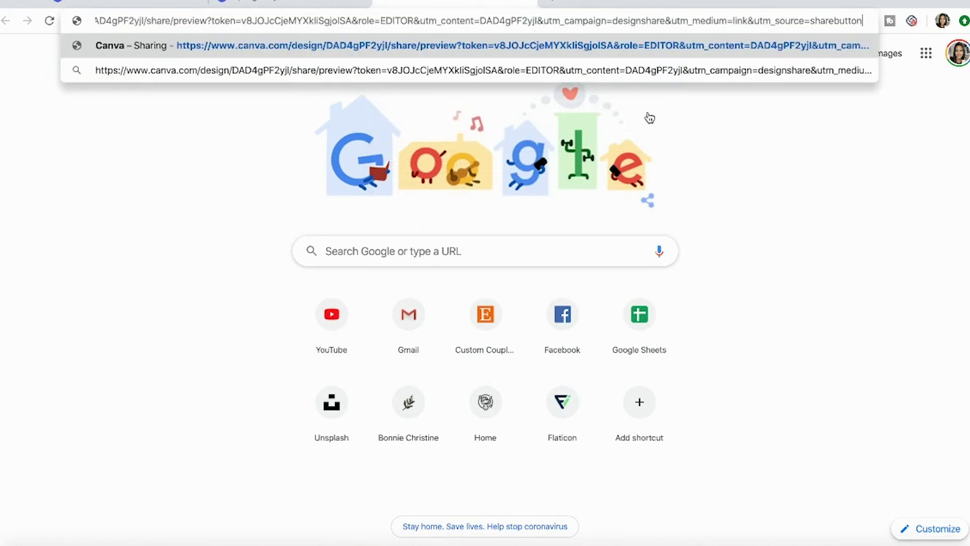
pyautogui.press('Return')
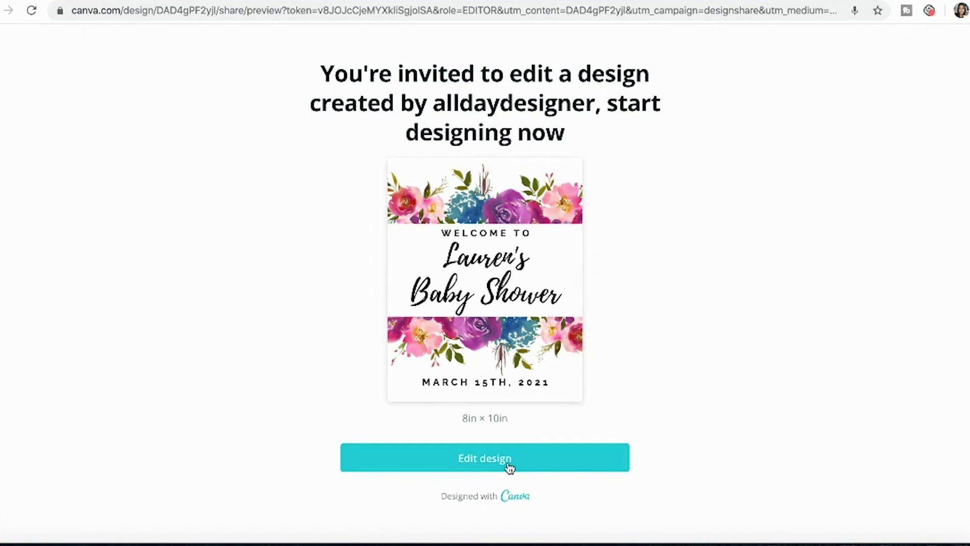
pyautogui.click(557, 448)
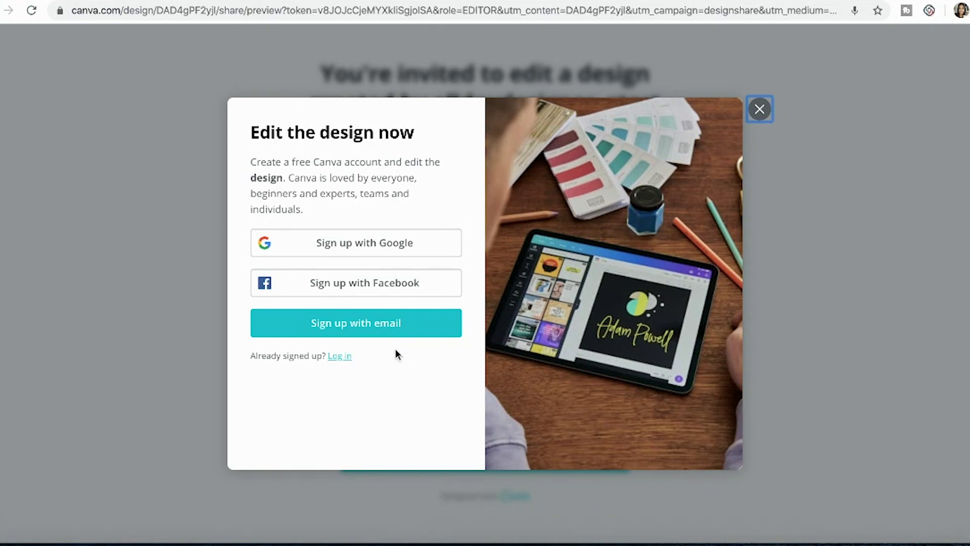
pyautogui.click(759, 110)
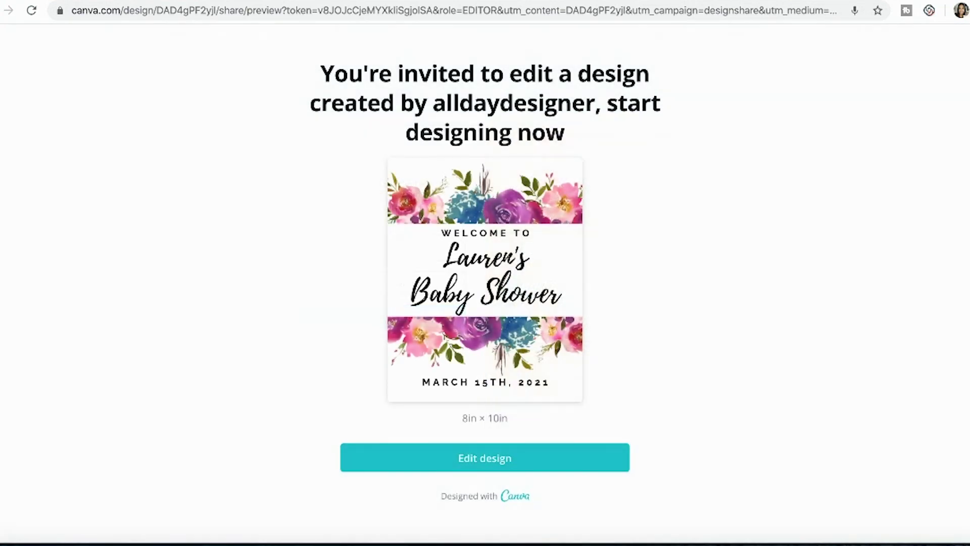